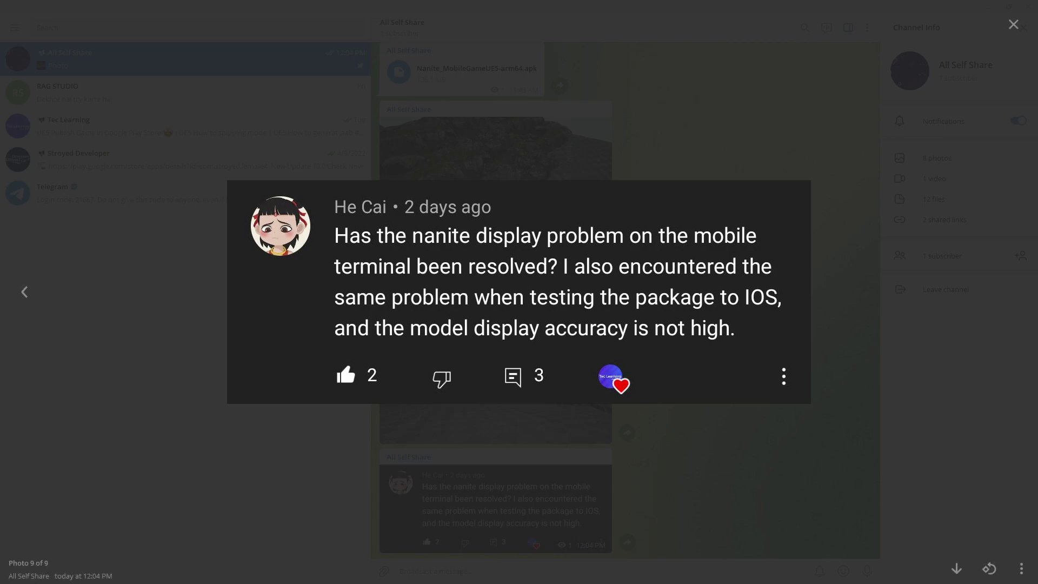
# - Close the enlarged comment photo and switch from Telegram to the Nanite_MobileGameUE5 project in Unreal Editor
pyautogui.press('Escape')
pyautogui.press('super')
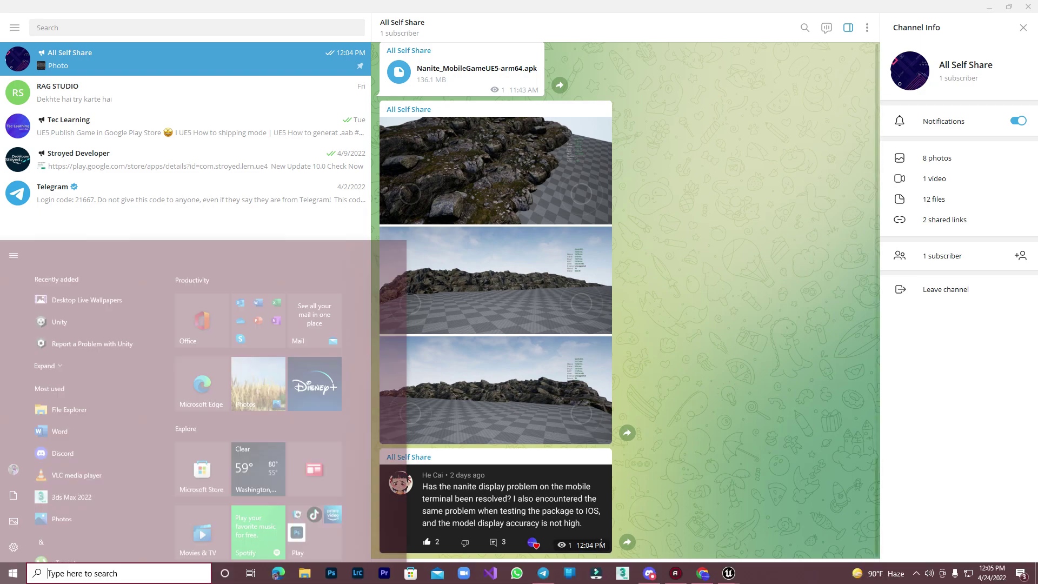
pyautogui.moveTo(729, 572)
pyautogui.click(669, 527)
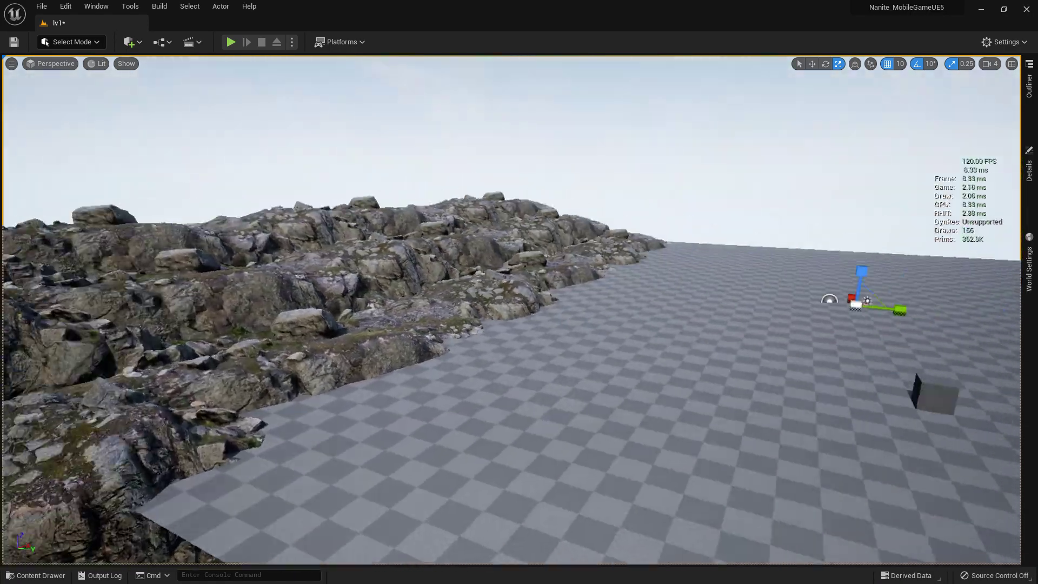
# - Select a rock mesh in the level and examine the surface detail of the surrounding cliff formations up close
pyautogui.moveTo(487, 302); pyautogui.dragTo(545, 271, button='right')
pyautogui.click(400, 291)
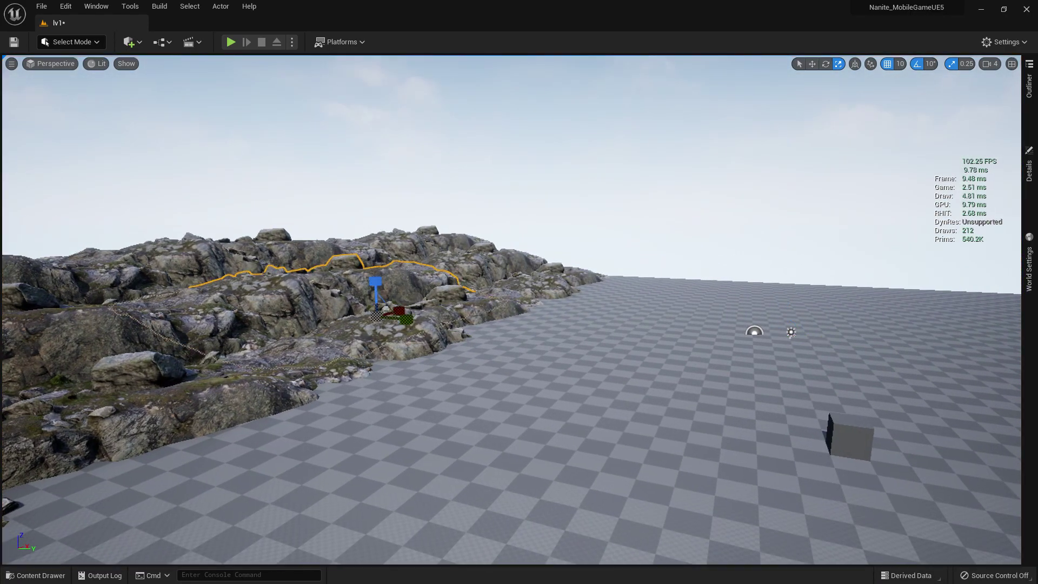
pyautogui.moveTo(399, 292); pyautogui.dragTo(270, 327, button='right')
pyautogui.press('s')
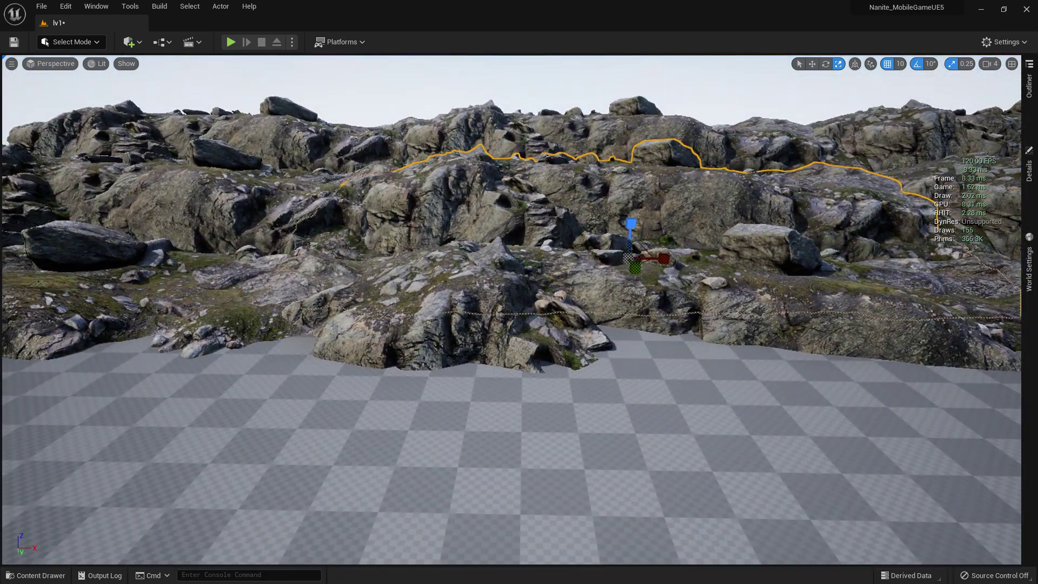
pyautogui.moveTo(511, 308); pyautogui.dragTo(602, 307, button='right')
pyautogui.press('w')
pyautogui.press('s')
pyautogui.press('w')
pyautogui.press('d')
pyautogui.press('s')
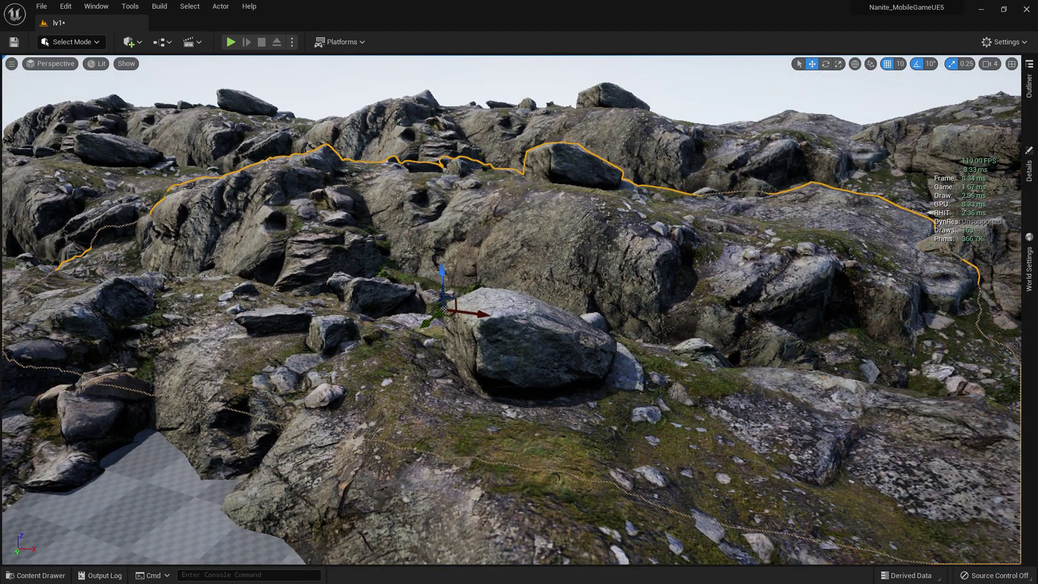
# - Open the Albedo_2K_wd4icipcb texture from the Models folder, inspect it enlarged, and close it
pyautogui.click(35, 575)
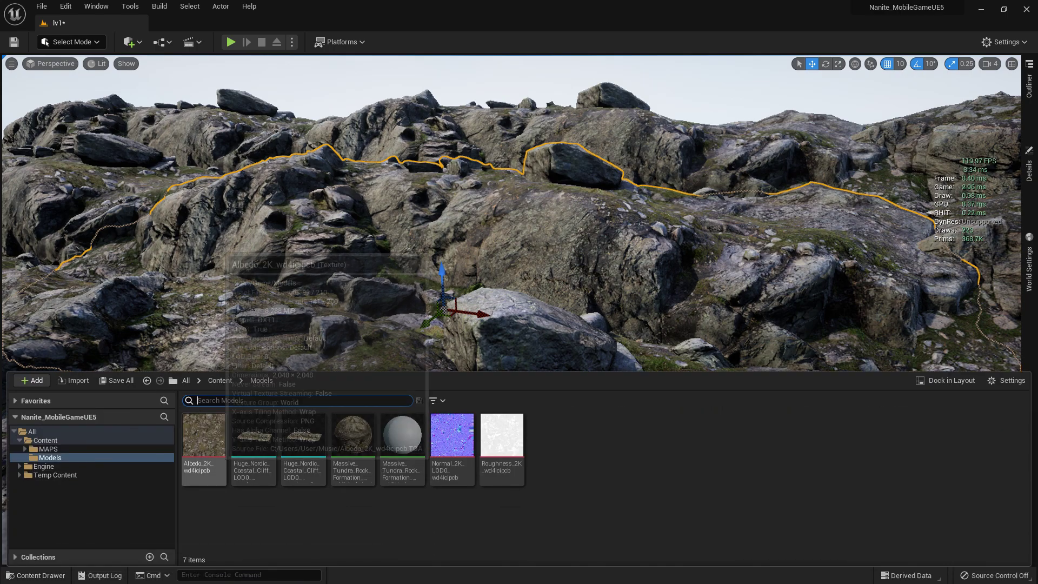
pyautogui.doubleClick(201, 435)
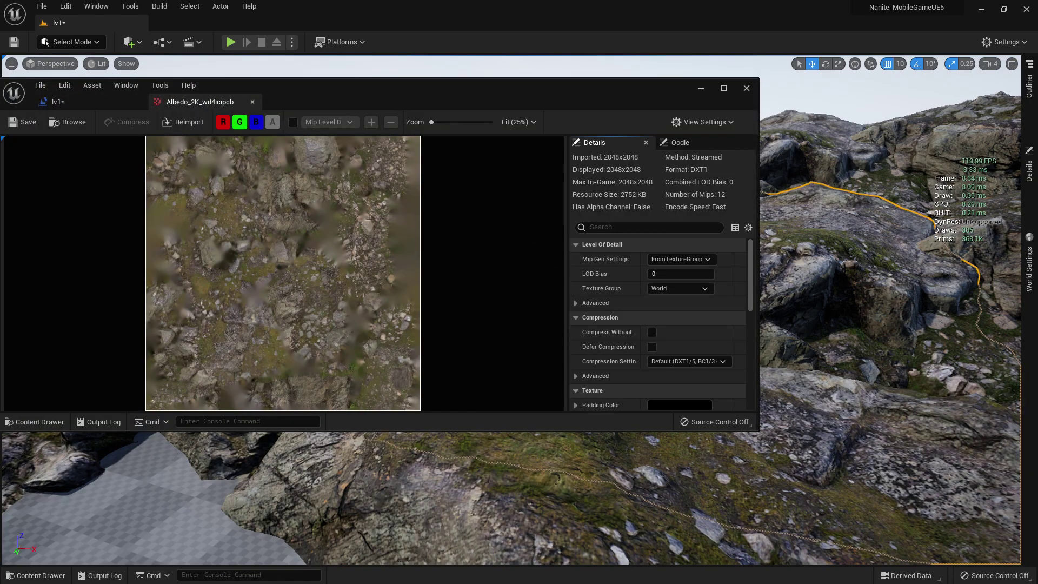
pyautogui.scroll(2, 324, 238)
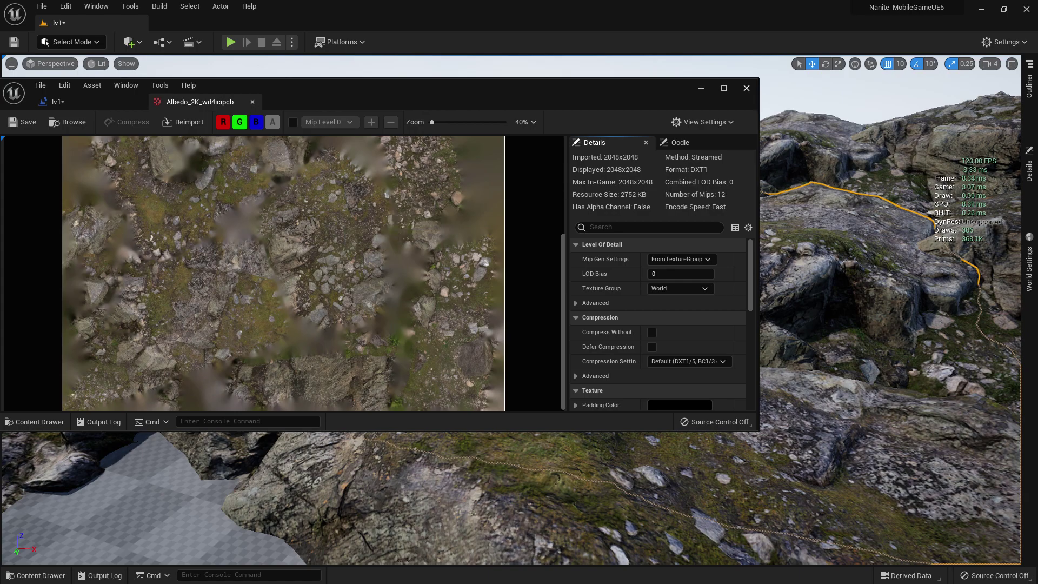
pyautogui.click(747, 88)
# - Open the Massive_Tundra_Rock_Formation_wd4icipcb_inst material from the Models folder and inspect its texture sample nodes
pyautogui.press('s')
pyautogui.moveTo(573, 281); pyautogui.dragTo(605, 254, button='right')
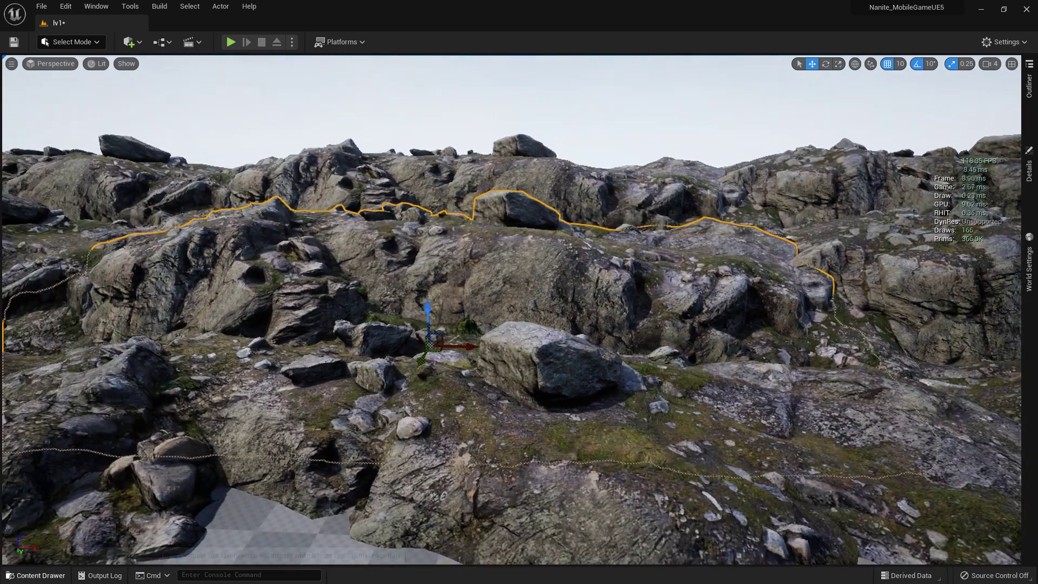
pyautogui.click(35, 575)
pyautogui.click(354, 449)
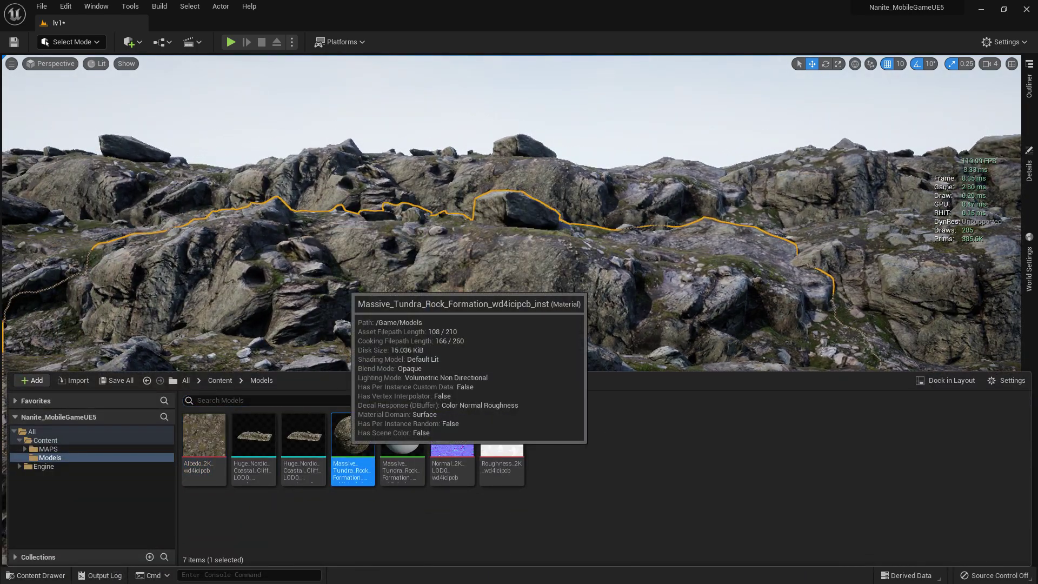
pyautogui.doubleClick(354, 438)
pyautogui.scroll(1, 435, 254)
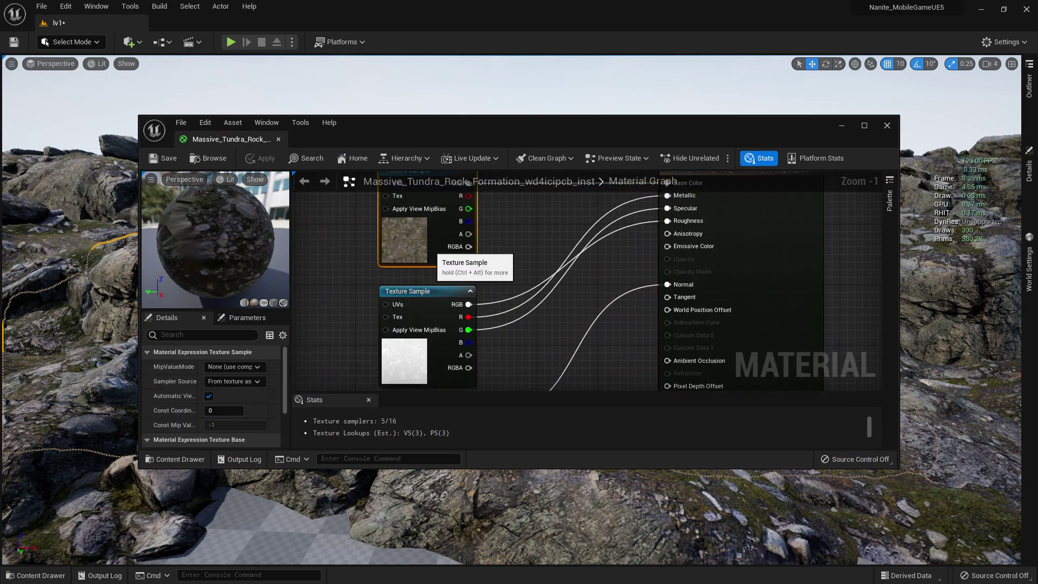
pyautogui.moveTo(431, 357); pyautogui.dragTo(431, 291, button='right')
pyautogui.click(417, 295)
pyautogui.moveTo(430, 378); pyautogui.dragTo(430, 306, button='right')
pyautogui.click(427, 314)
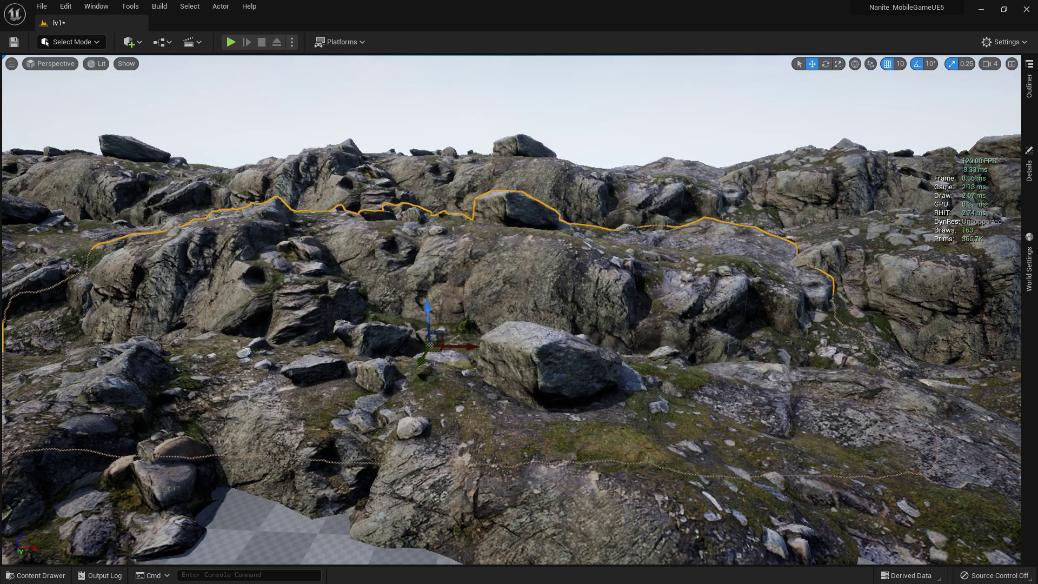
# - Play the level in the editor to check how the rock formations render, and end the play session
pyautogui.press('s')
pyautogui.moveTo(511, 309); pyautogui.dragTo(756, 313, button='right')
pyautogui.press('a')
pyautogui.click(231, 42)
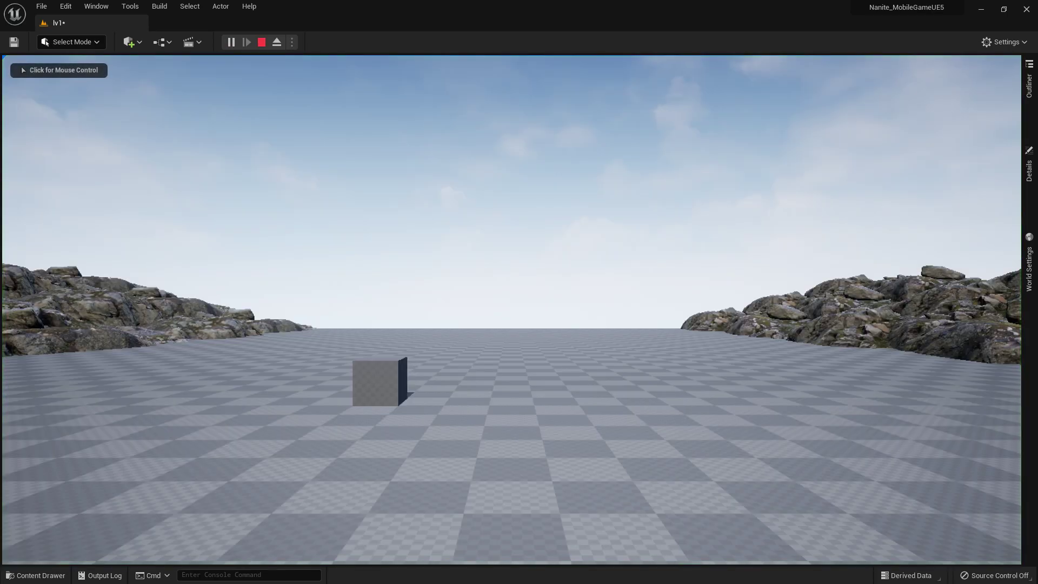
pyautogui.click(511, 310)
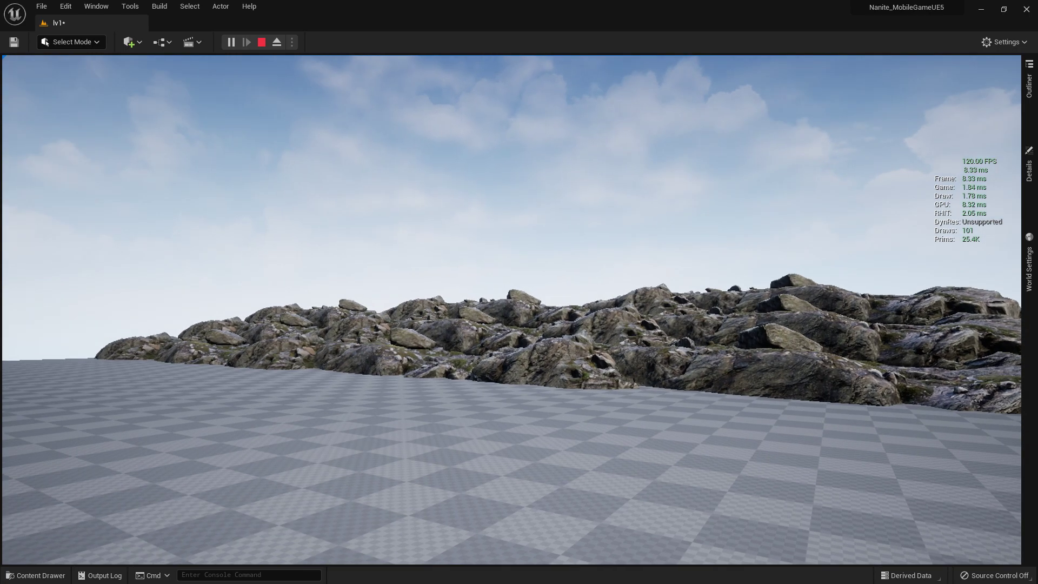
pyautogui.press('Escape')
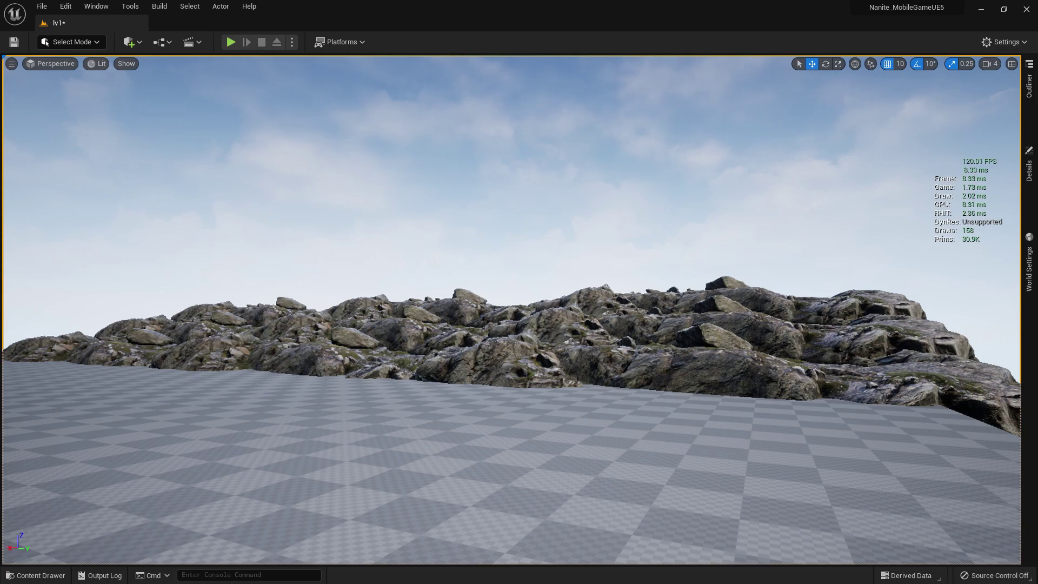
# - Switch to Telegram and check the close-up rock screenshot in the All Self Share channel
pyautogui.press('super')
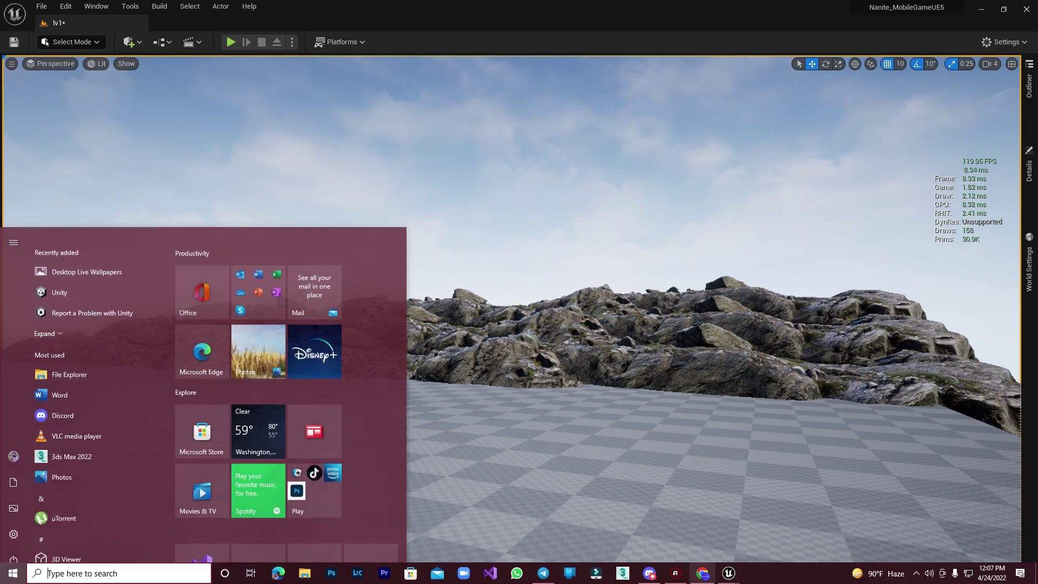
pyautogui.click(542, 573)
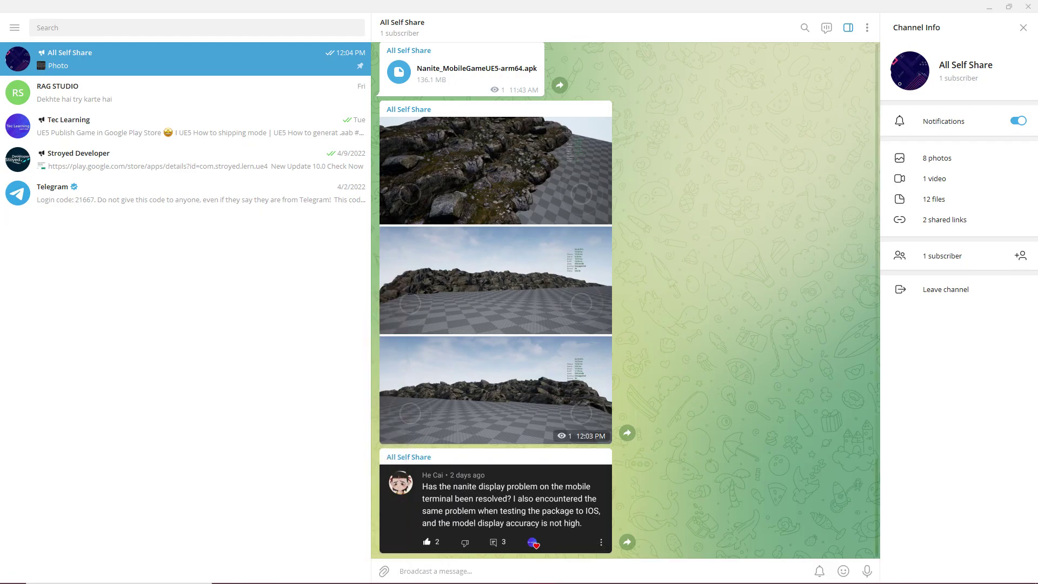
pyautogui.click(502, 175)
pyautogui.press('Left')
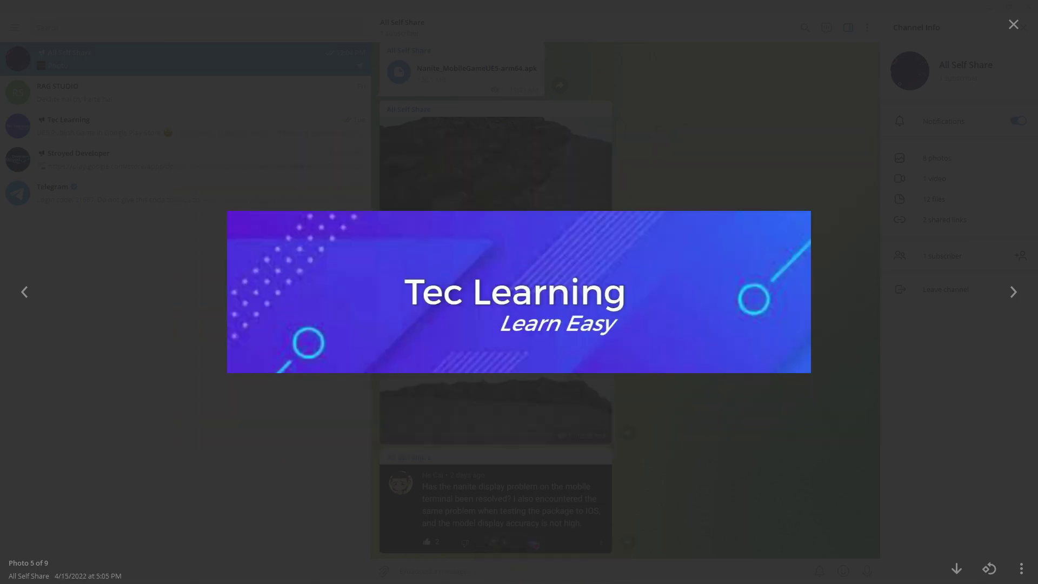
pyautogui.press('Escape')
# - Browse the three mobile game screenshots in the channel, starting from the middle one, and close the viewer
pyautogui.click(496, 280)
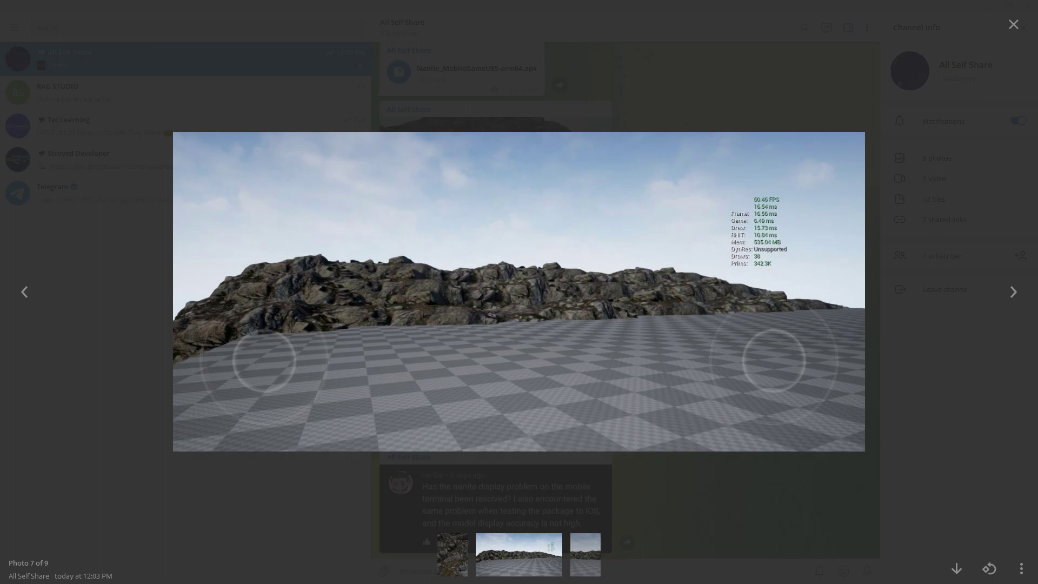
pyautogui.press('Left')
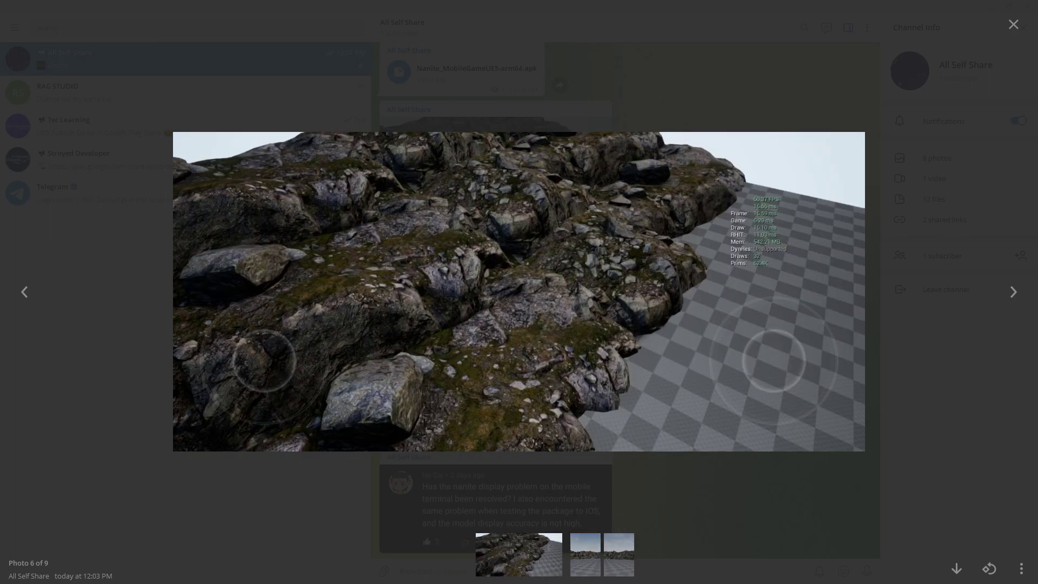
pyautogui.press('Right')
pyautogui.press('Right')
pyautogui.press('Escape')
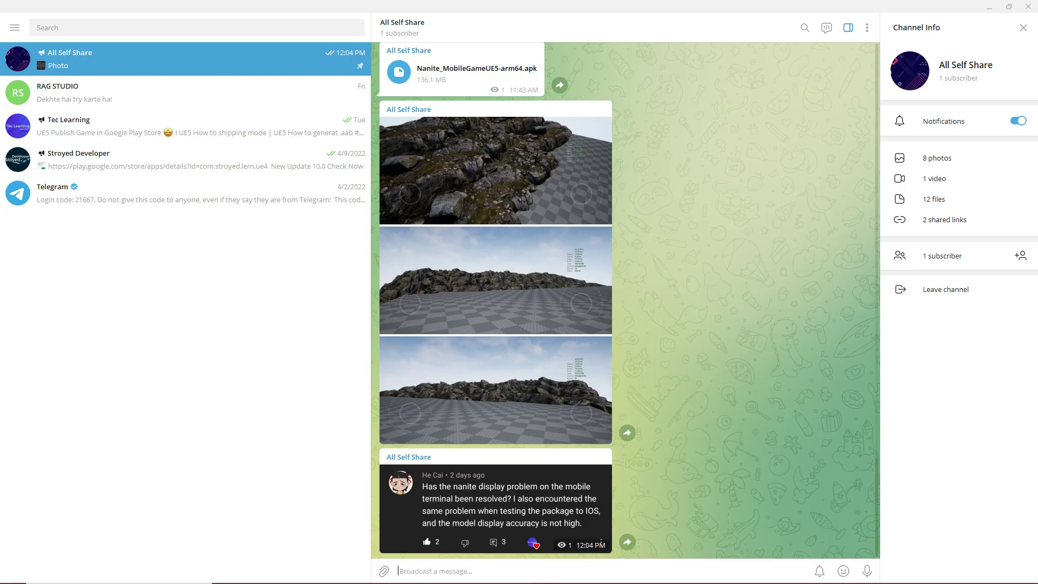
# - Enlarge the two distant mobile screenshots of the rocks one after the other to compare their detail
pyautogui.click(496, 280)
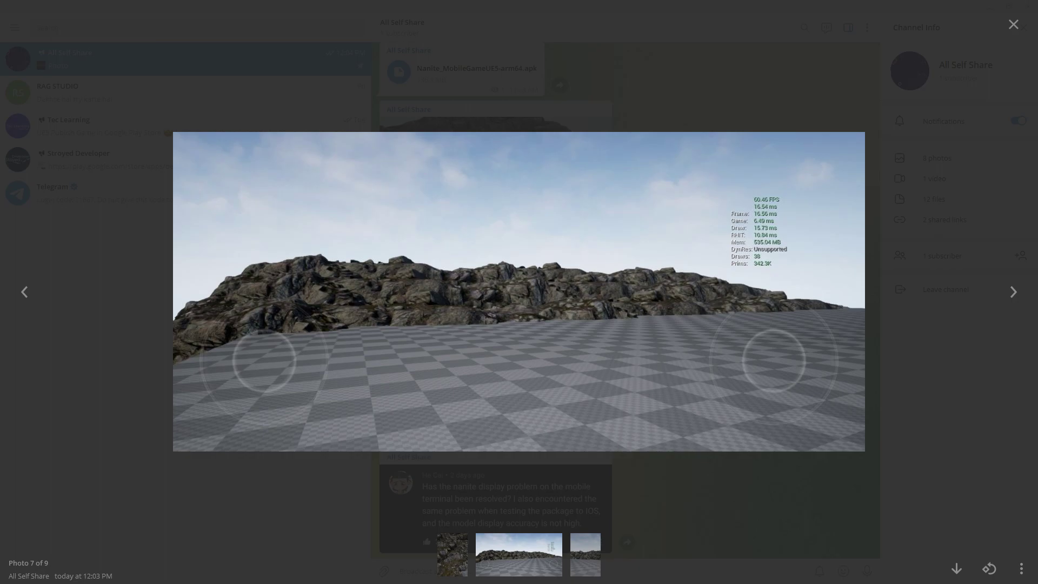
pyautogui.press('Escape')
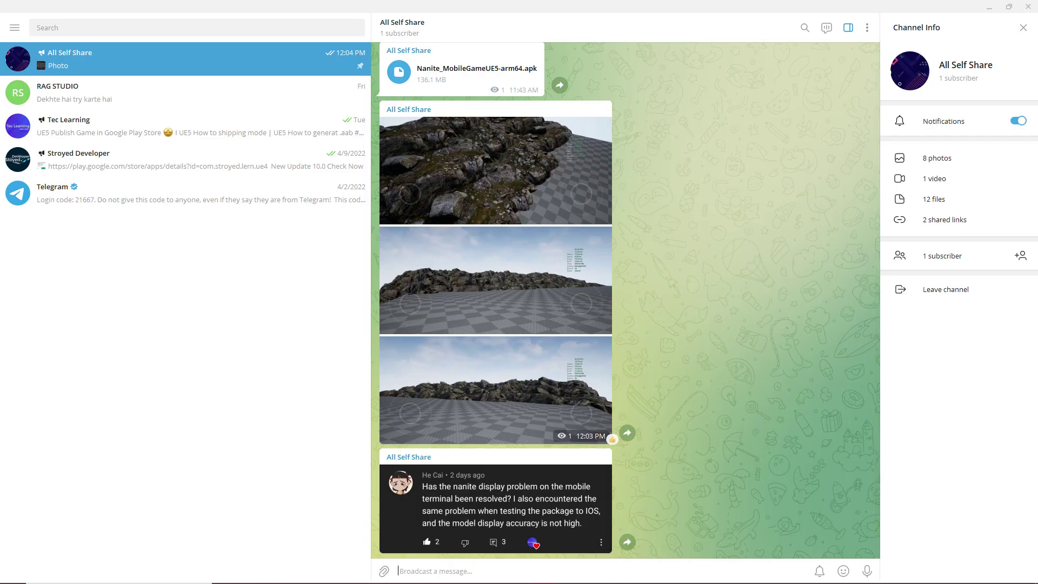
pyautogui.click(603, 424)
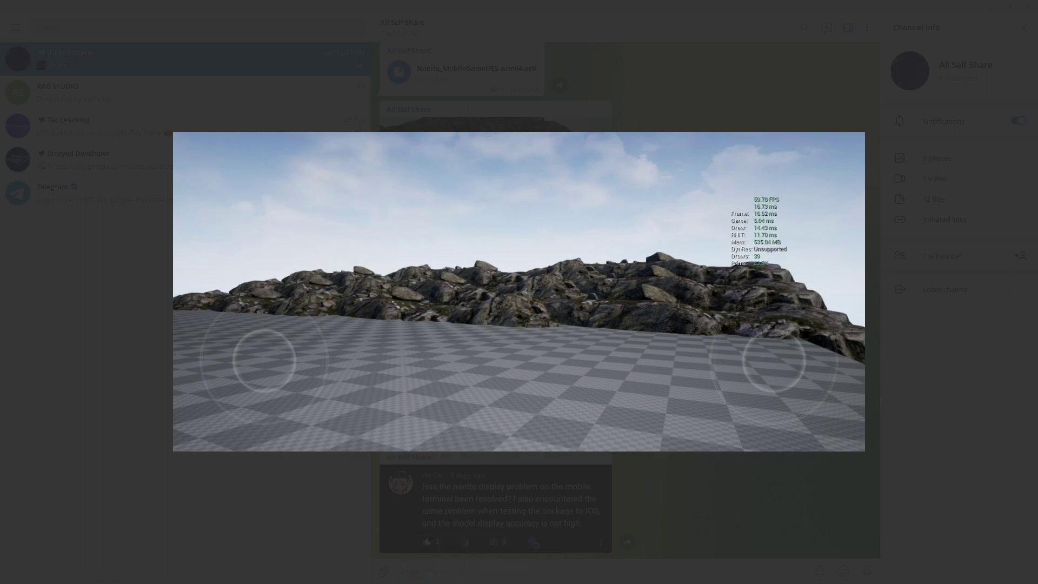
pyautogui.click(519, 492)
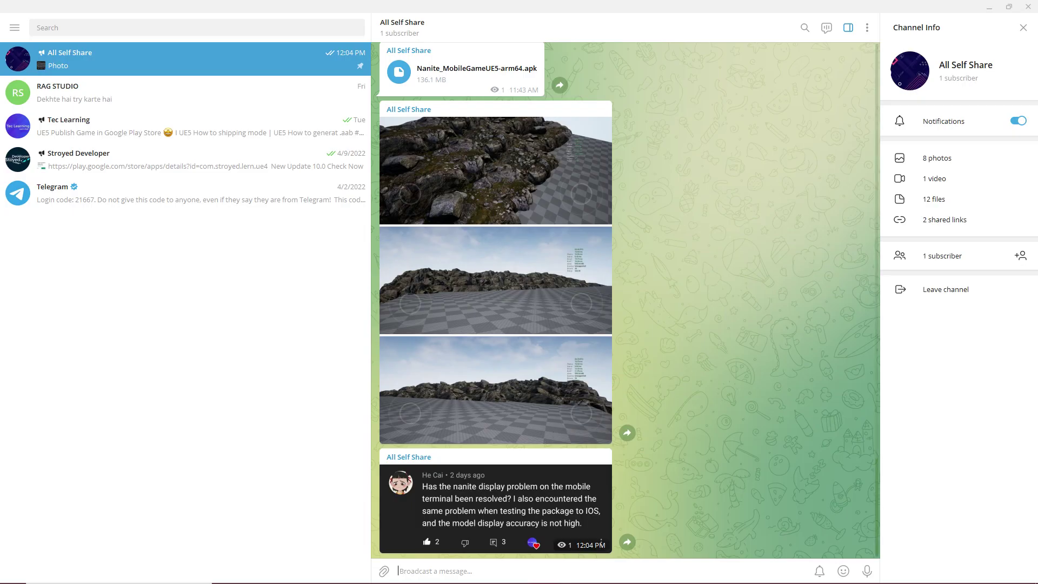
# - Enlarge the close-up mobile screenshot of the mossy rocks again, and close the photo viewer
pyautogui.click(495, 173)
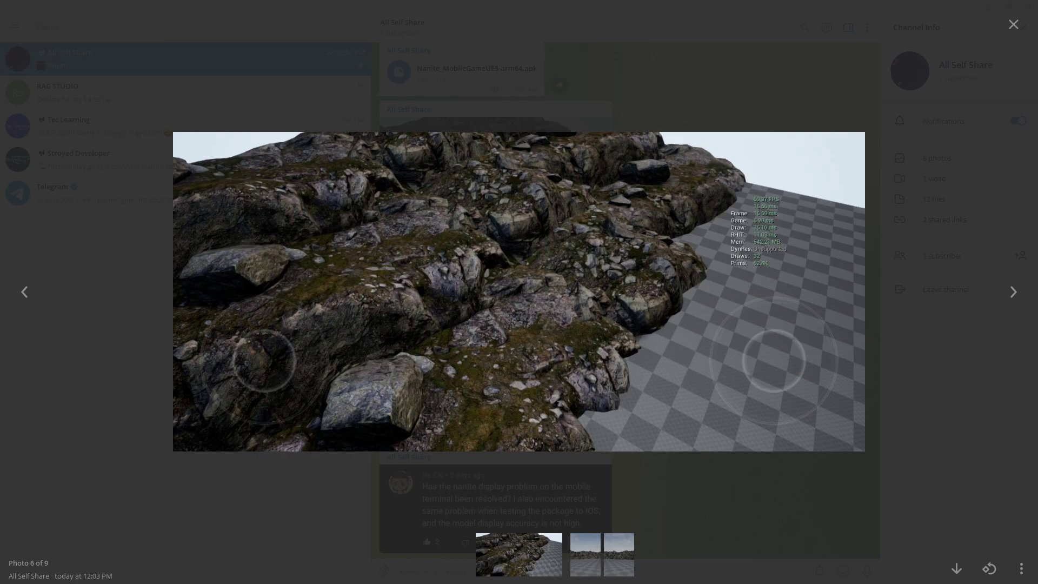
pyautogui.press('Left')
pyautogui.press('Left')
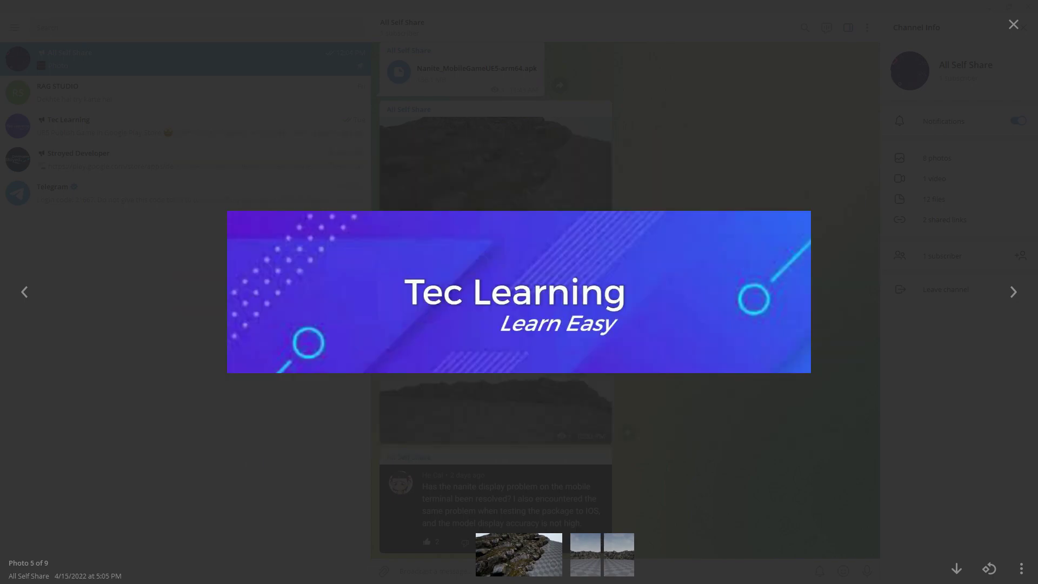
pyautogui.press('Escape')
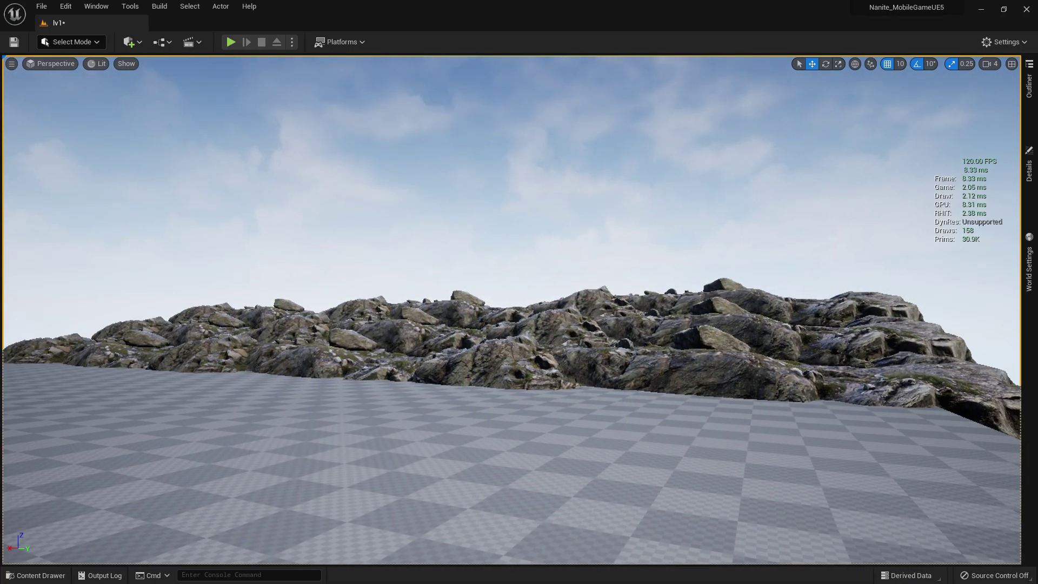
# - Review the Telegram comment photo about the mobile Nanite display problem and return to the Unreal Editor project
pyautogui.moveTo(511, 309); pyautogui.dragTo(513, 285, button='right')
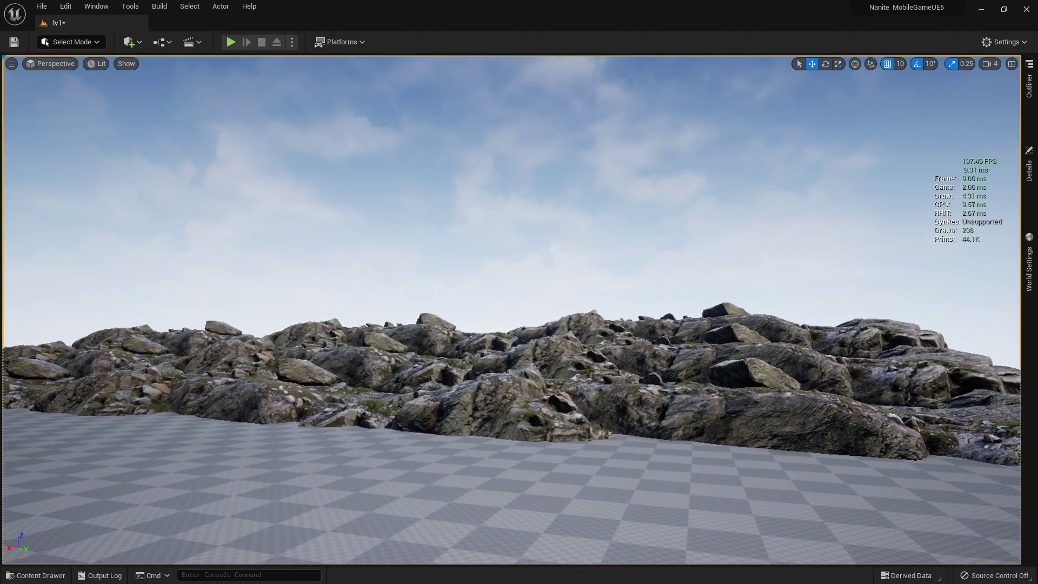
pyautogui.press('super')
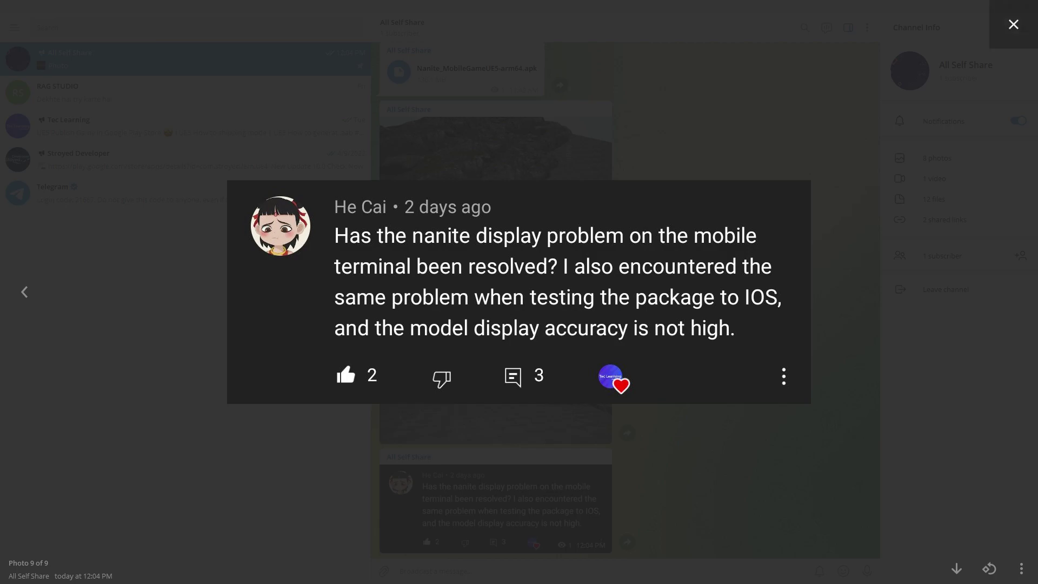
pyautogui.press('super')
pyautogui.moveTo(728, 573)
pyautogui.click(669, 527)
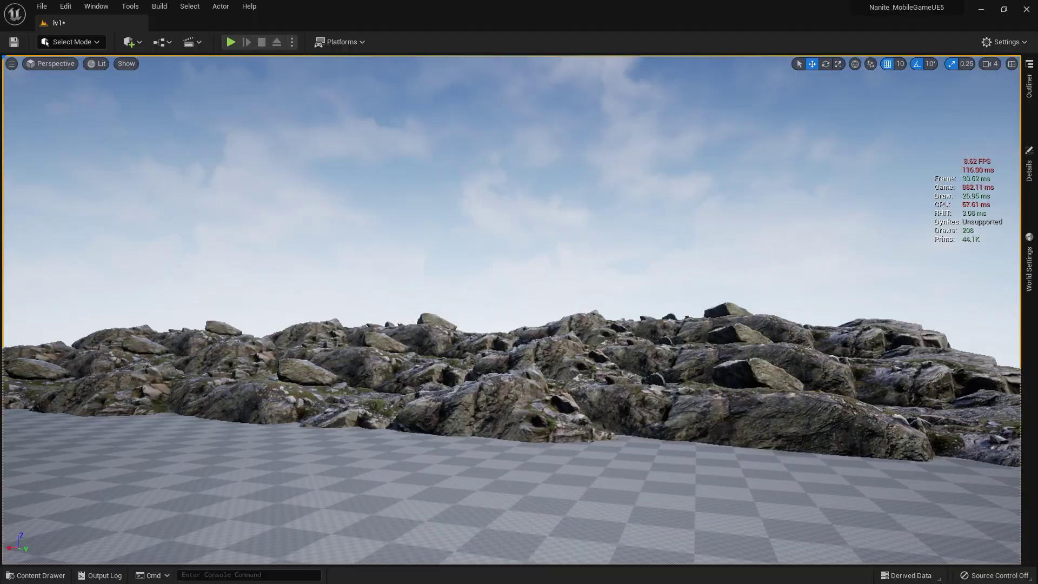
# - Examine the rock formations in the level from a distance and up close to judge their display accuracy
pyautogui.press('w')
pyautogui.moveTo(669, 486); pyautogui.dragTo(643, 508, button='right')
pyautogui.moveTo(511, 309); pyautogui.dragTo(519, 265, button='right')
pyautogui.press('w')
pyautogui.press('s')
pyautogui.press('s')
pyautogui.scroll(12, 511, 308)
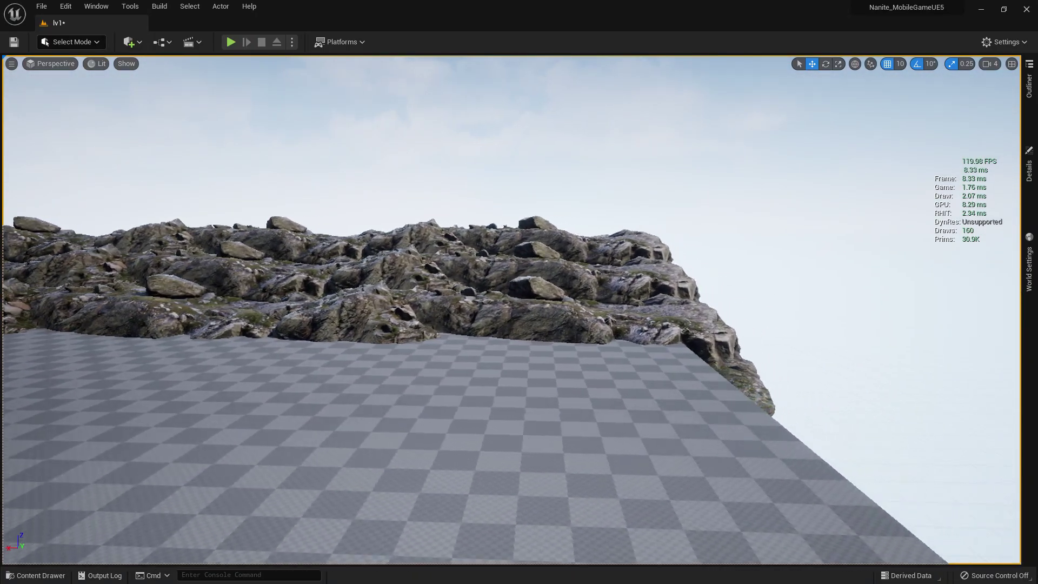
pyautogui.press('d')
pyautogui.moveTo(511, 308); pyautogui.dragTo(482, 307, button='right')
pyautogui.press('a')
pyautogui.press('w')
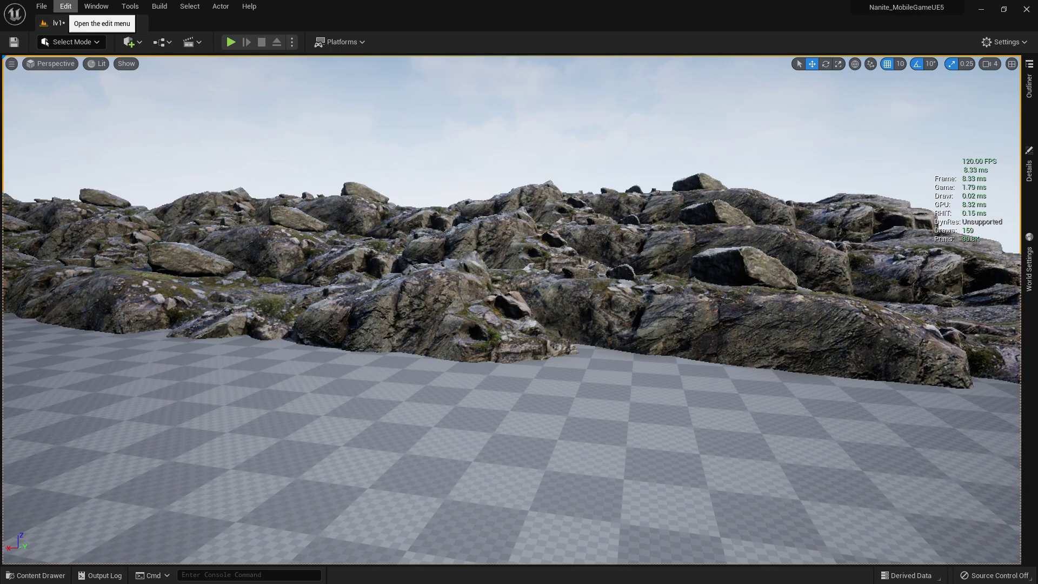
pyautogui.click(66, 6)
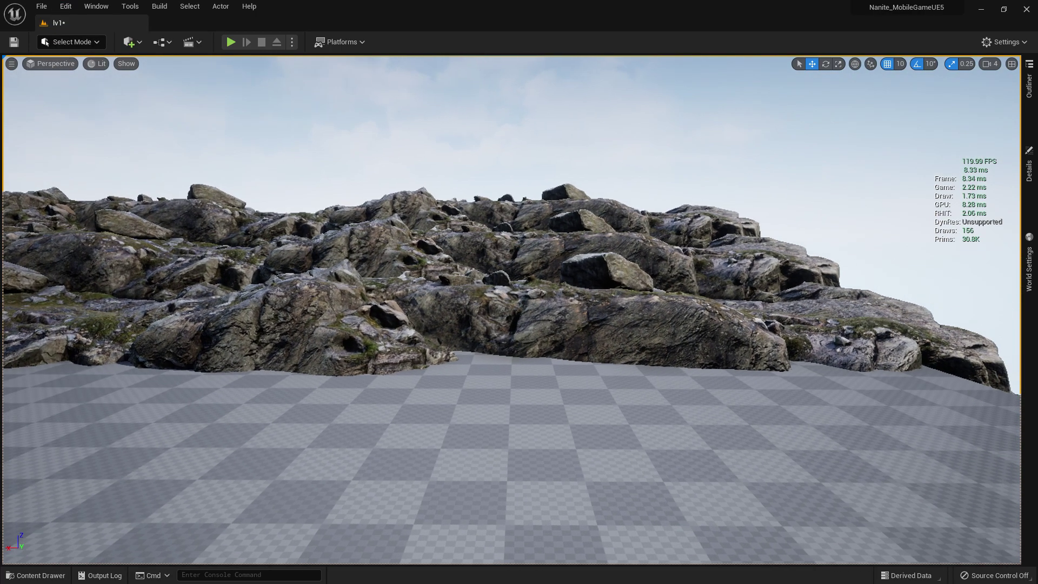
pyautogui.press('w')
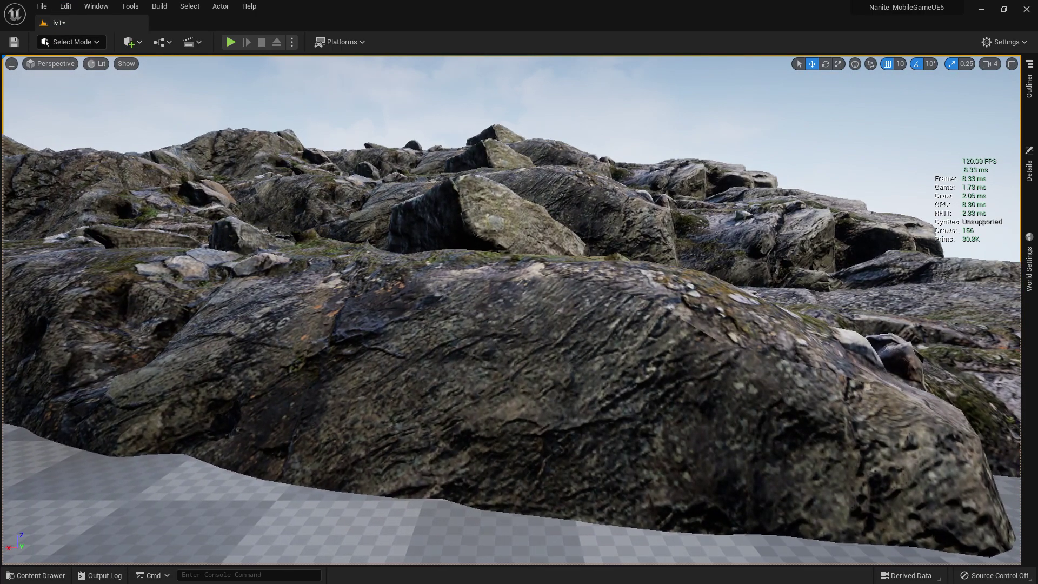
# - Inspect the rock surfaces at very close range and from farther back to judge the meshes' geometric and texture detail
pyautogui.scroll(-8, 518, 308)
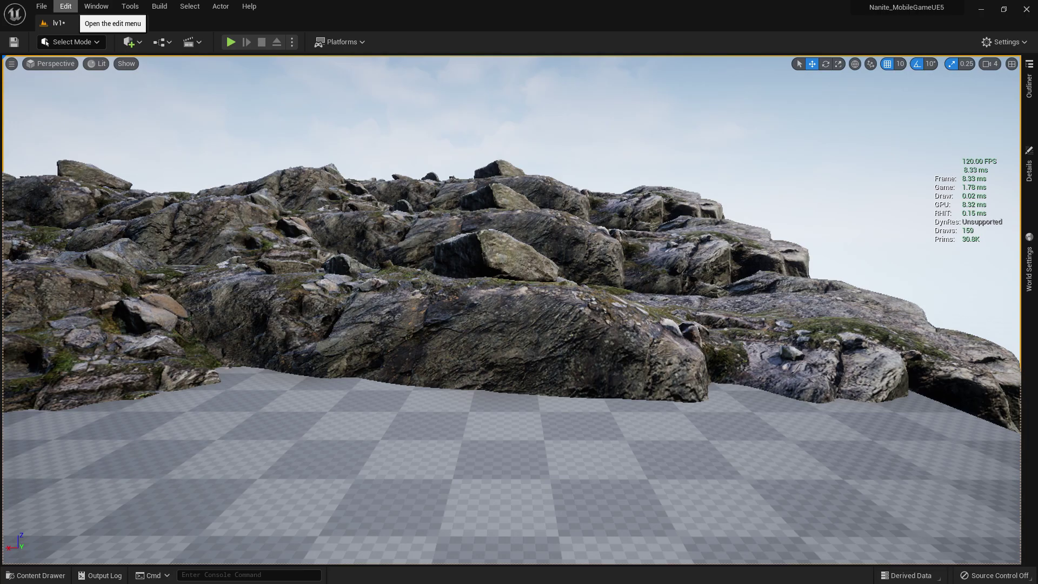
pyautogui.press('w')
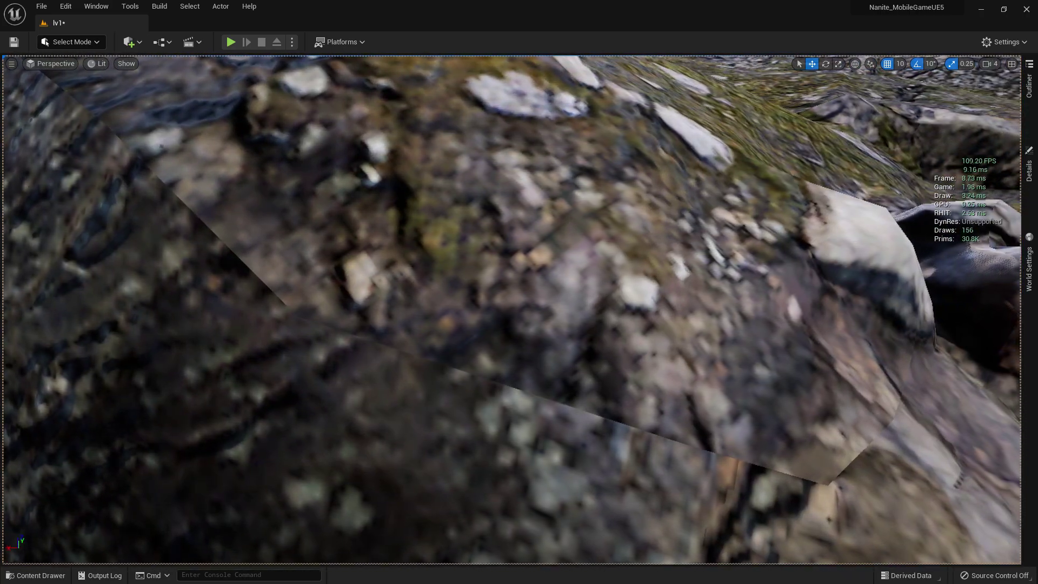
pyautogui.press('s')
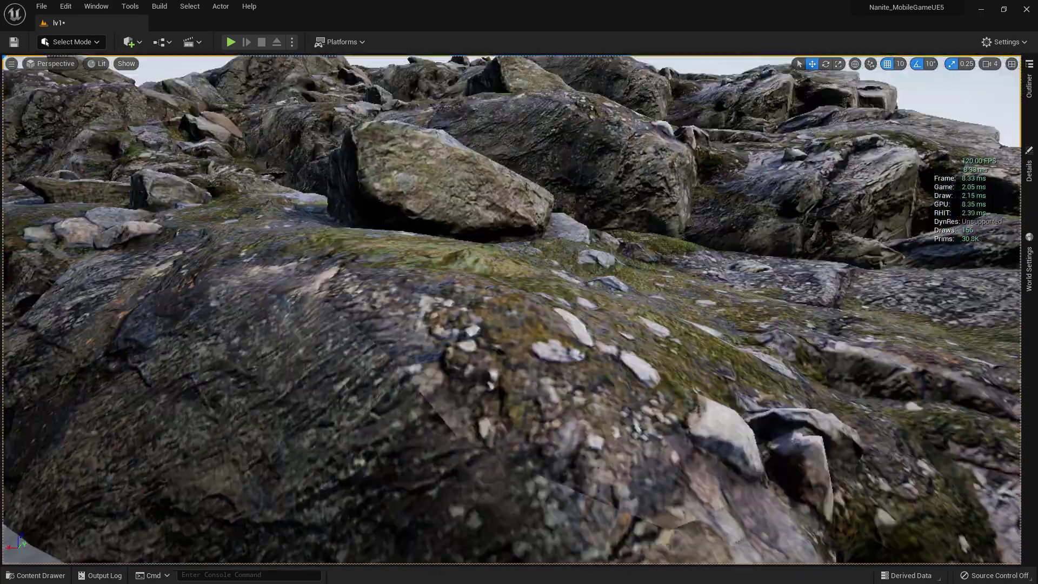
pyautogui.moveTo(543, 273); pyautogui.dragTo(521, 282, button='right')
pyautogui.press('s')
pyautogui.press('w')
pyautogui.press('w')
pyautogui.press('s')
pyautogui.press('w')
pyautogui.press('w')
pyautogui.press('s')
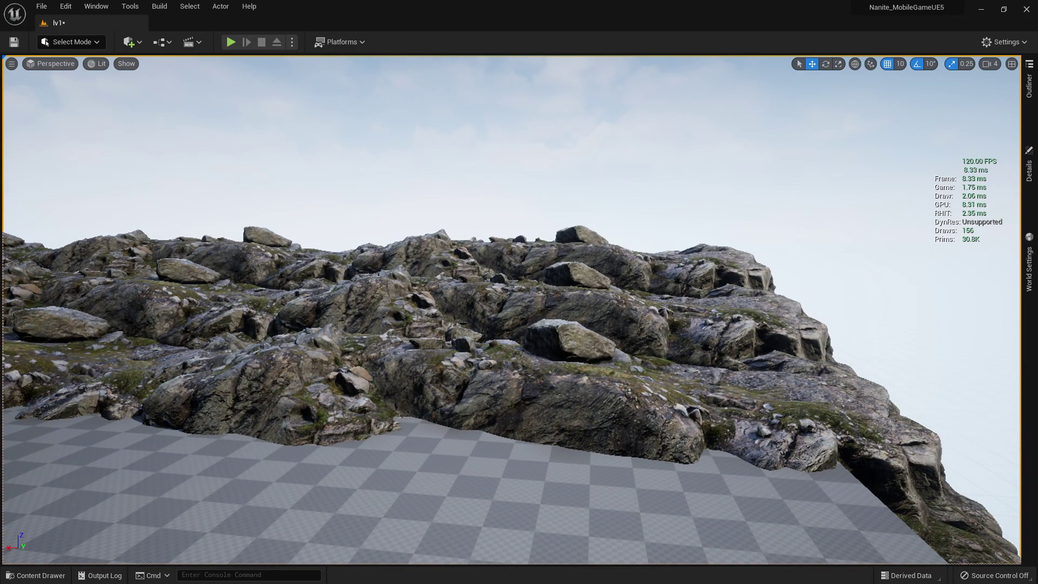
pyautogui.moveTo(522, 280); pyautogui.dragTo(526, 286, button='right')
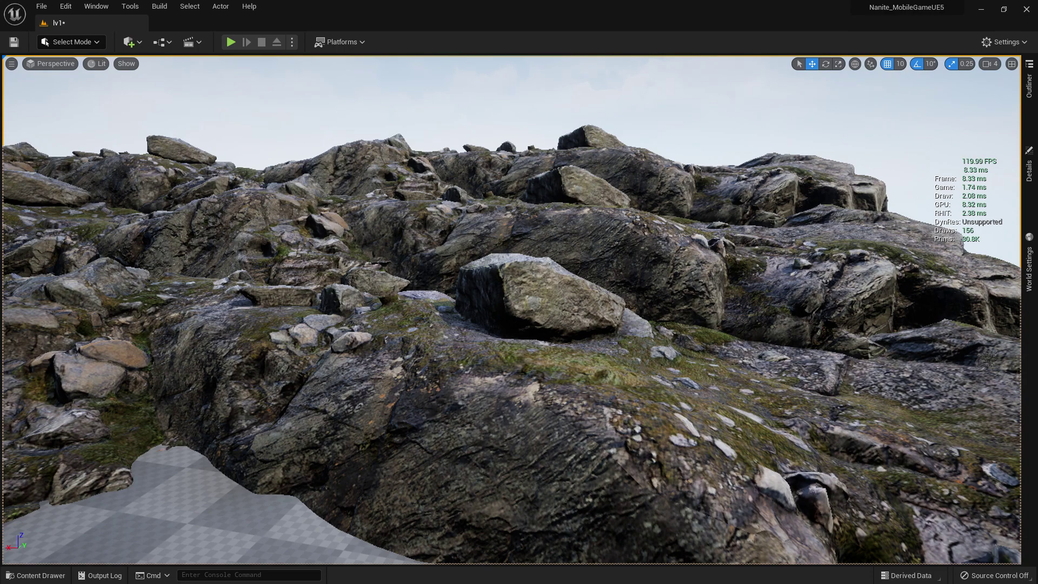
pyautogui.moveTo(519, 292)
pyautogui.mouseDown(button='right')
pyautogui.moveTo(546, 291)
pyautogui.moveTo(503, 295)
pyautogui.moveTo(519, 293)
pyautogui.mouseUp(button='right')
pyautogui.press('w')
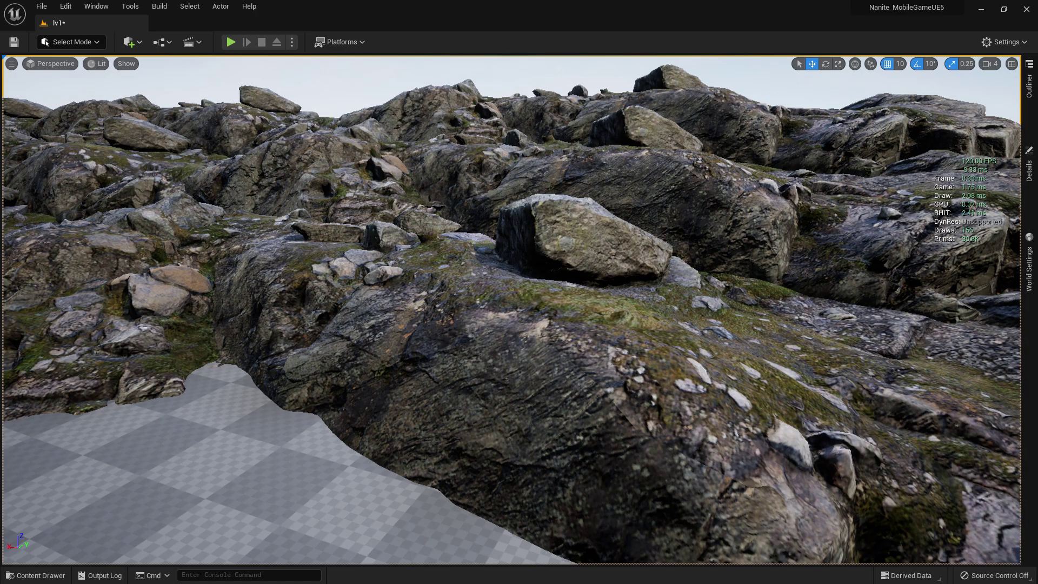
# - Duplicate the large cliff mesh at the front of the rock formation and place the copy out over the open floor
pyautogui.moveTo(527, 289); pyautogui.dragTo(480, 328, button='right')
pyautogui.click(527, 290)
pyautogui.press('s')
pyautogui.press('r')
pyautogui.press('w')
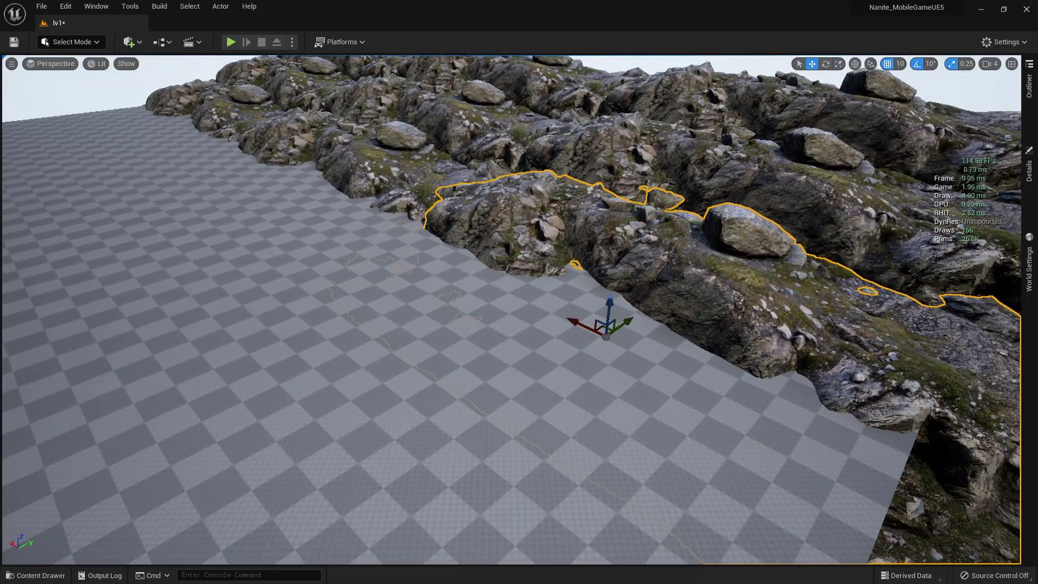
pyautogui.keyDown('alt'); pyautogui.moveTo(581, 323); pyautogui.dragTo(204, 361); pyautogui.keyUp('alt')
# - Move the cliff copy into the open area between the two rock formations and lower it partly into the floor
pyautogui.moveTo(527, 291); pyautogui.dragTo(528, 291, button='right')
pyautogui.press('e')
pyautogui.press('w')
pyautogui.moveTo(399, 209); pyautogui.dragTo(401, 218)
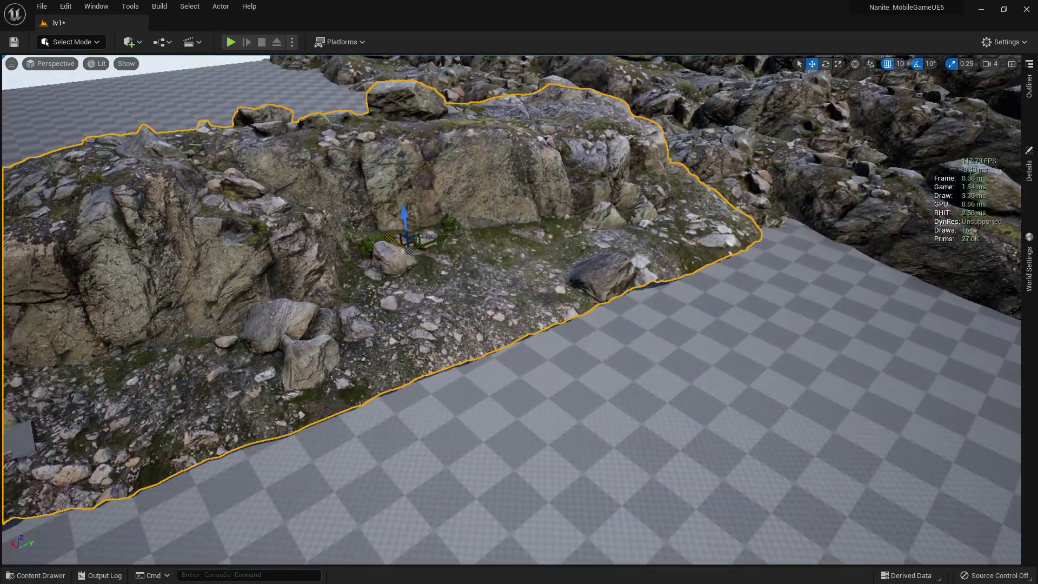
pyautogui.moveTo(528, 291); pyautogui.dragTo(527, 291, button='right')
pyautogui.moveTo(716, 257); pyautogui.dragTo(508, 192)
pyautogui.moveTo(477, 153); pyautogui.dragTo(477, 175)
# - Scale the cliff copy uniformly to 0.3
pyautogui.moveTo(476, 176); pyautogui.dragTo(476, 176, button='right')
pyautogui.press('r')
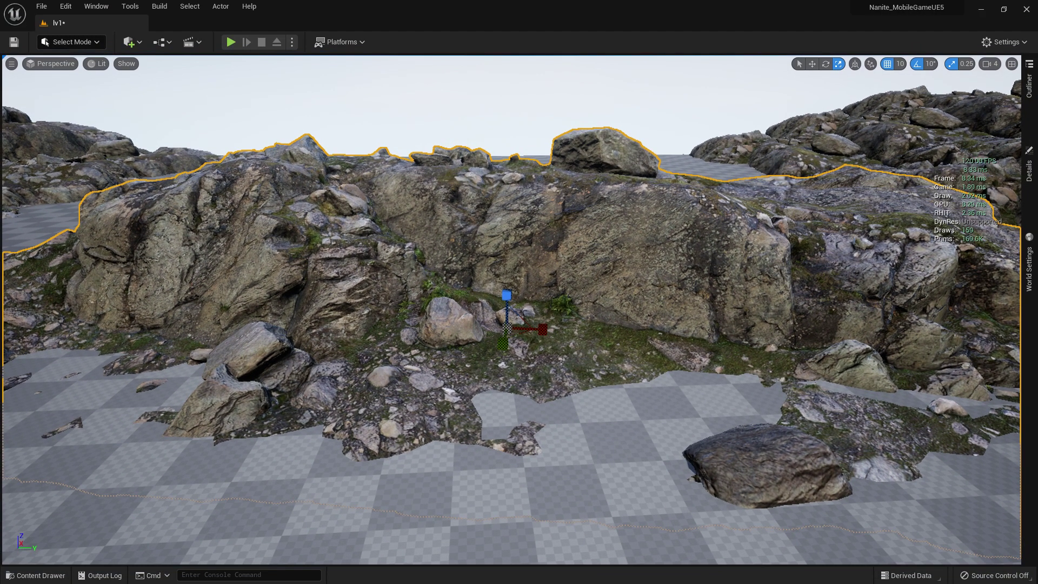
pyautogui.click(1028, 165)
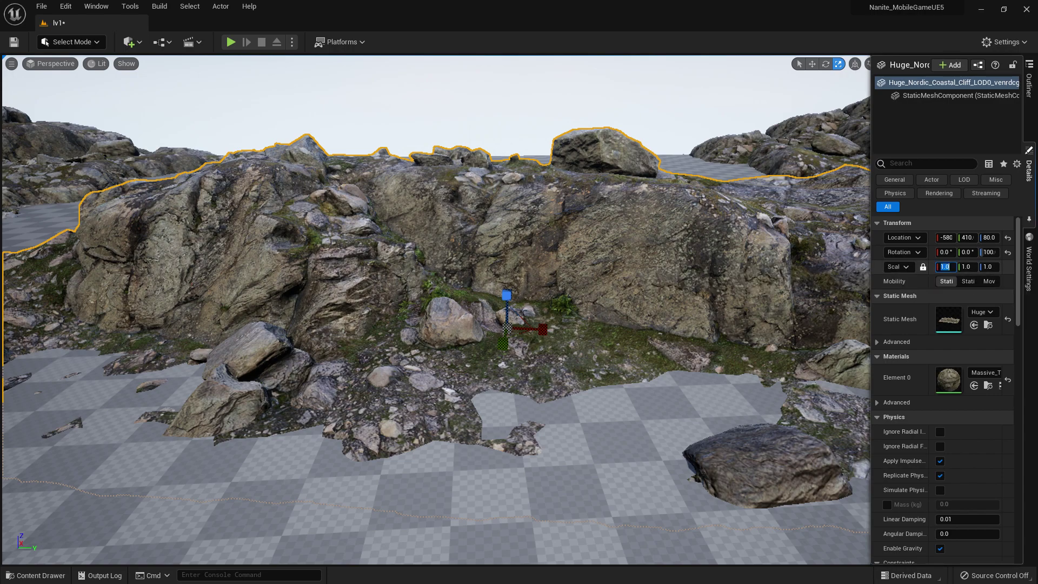
pyautogui.write('0.3')
pyautogui.press('Return')
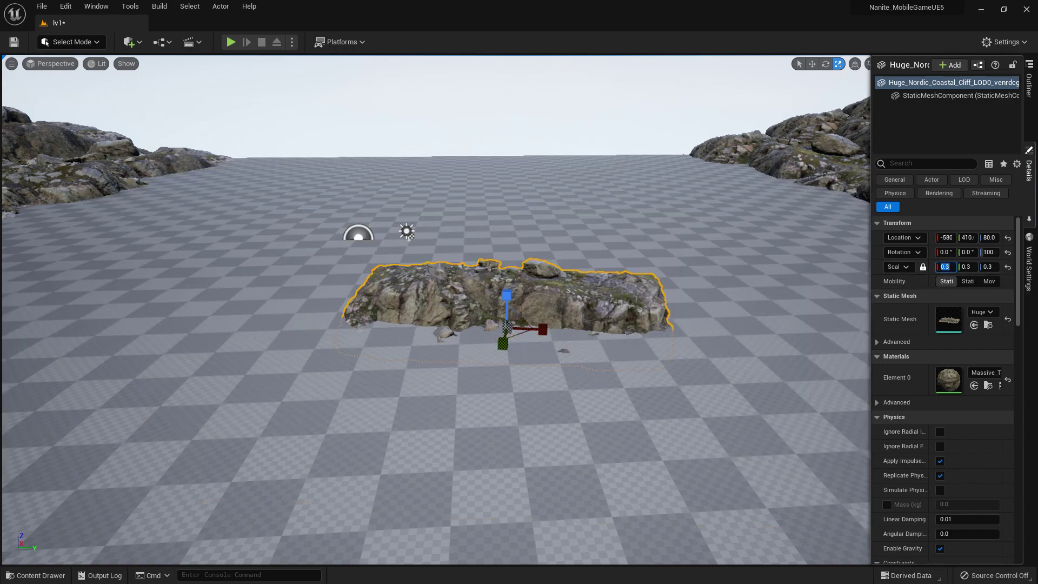
# - Lower the scaled-down cliff copy so its base sinks into the checkered floor
pyautogui.moveTo(519, 324); pyautogui.dragTo(543, 313, button='right')
pyautogui.press('w')
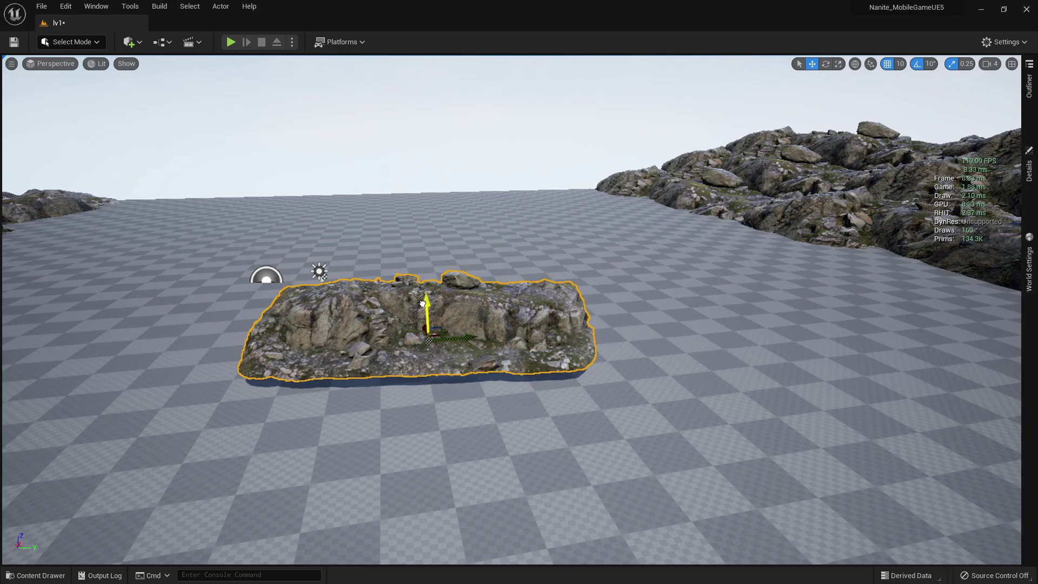
pyautogui.moveTo(410, 320); pyautogui.dragTo(410, 325)
# - Examine the scaled-down cliff from several angles, both close up and from a distance, to judge its detail
pyautogui.click(412, 157)
pyautogui.press('w')
pyautogui.moveTo(412, 156); pyautogui.dragTo(376, 164, button='right')
pyautogui.press('s')
pyautogui.press('d')
pyautogui.press('a')
pyautogui.moveTo(410, 320)
pyautogui.mouseDown(button='right')
pyautogui.moveTo(365, 318)
pyautogui.moveTo(410, 321)
pyautogui.mouseUp(button='right')
pyautogui.press('s')
pyautogui.click(411, 321)
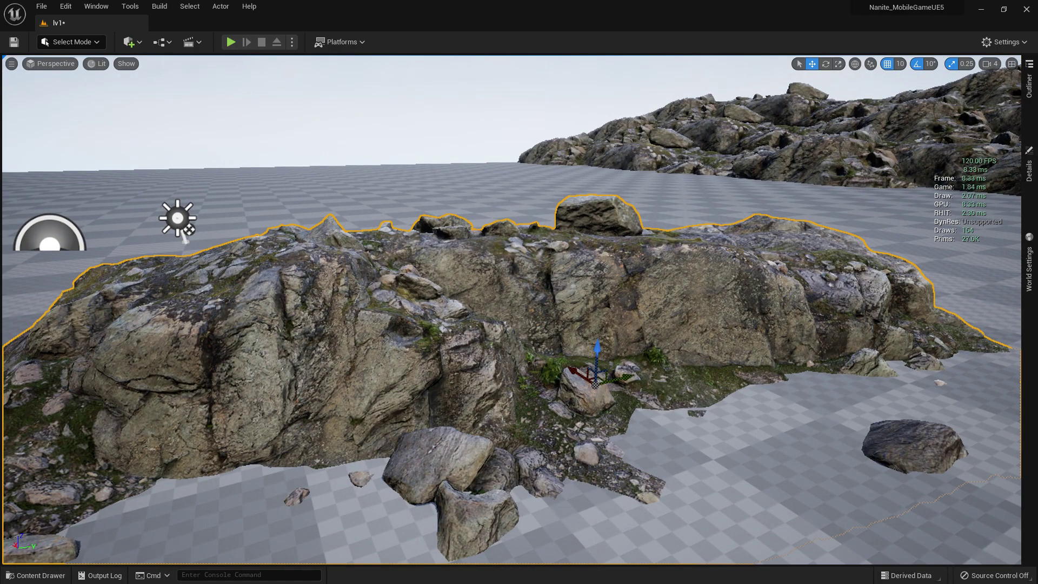
pyautogui.press('a')
pyautogui.moveTo(410, 320); pyautogui.dragTo(434, 349, button='right')
pyautogui.press('d')
pyautogui.press('a')
pyautogui.press('s')
pyautogui.press('w')
pyautogui.press('w')
pyautogui.moveTo(185, 241); pyautogui.dragTo(184, 240, button='right')
pyautogui.press('s')
pyautogui.press('s')
pyautogui.press('w')
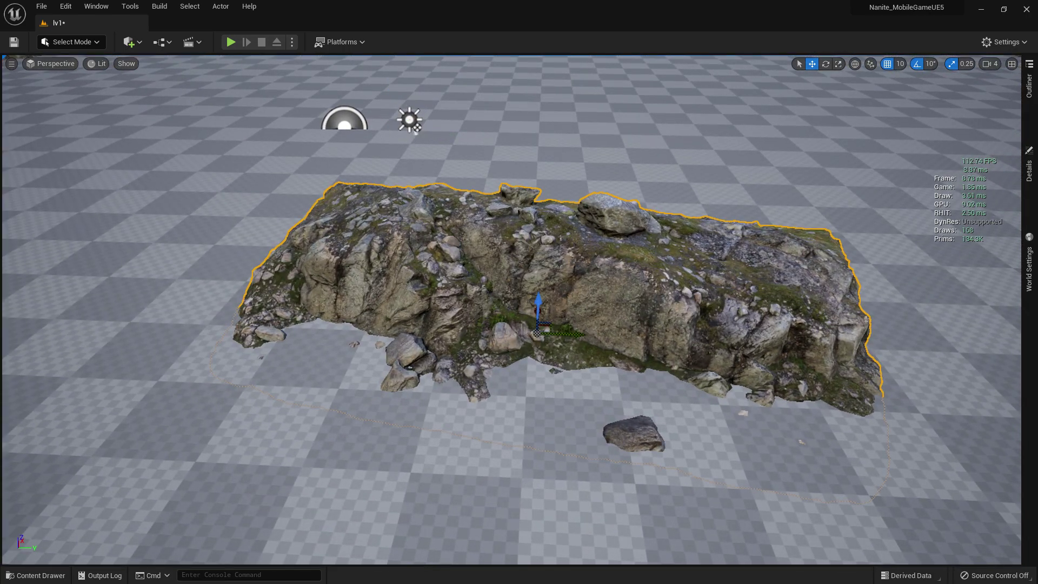
pyautogui.moveTo(185, 241); pyautogui.dragTo(184, 241, button='right')
pyautogui.click(185, 240)
pyautogui.press('s')
pyautogui.press('w')
pyautogui.moveTo(110, 66); pyautogui.dragTo(110, 66, button='right')
pyautogui.moveTo(511, 310); pyautogui.dragTo(464, 321, button='right')
# - Run the level in play mode, fly around the small cliff to check its detail, and end the play session
pyautogui.hotkey('alt', 'p')
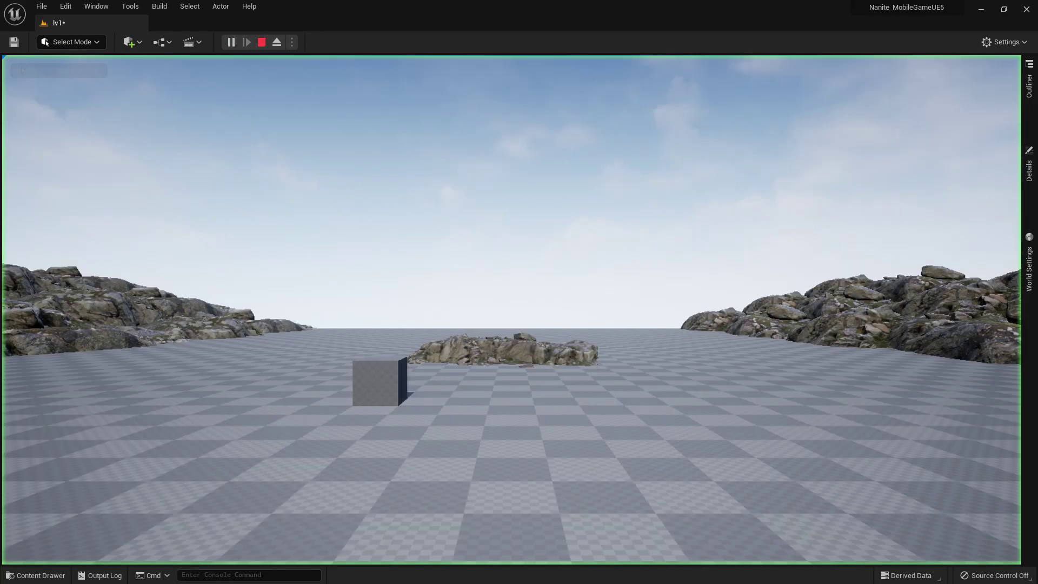
pyautogui.press('w')
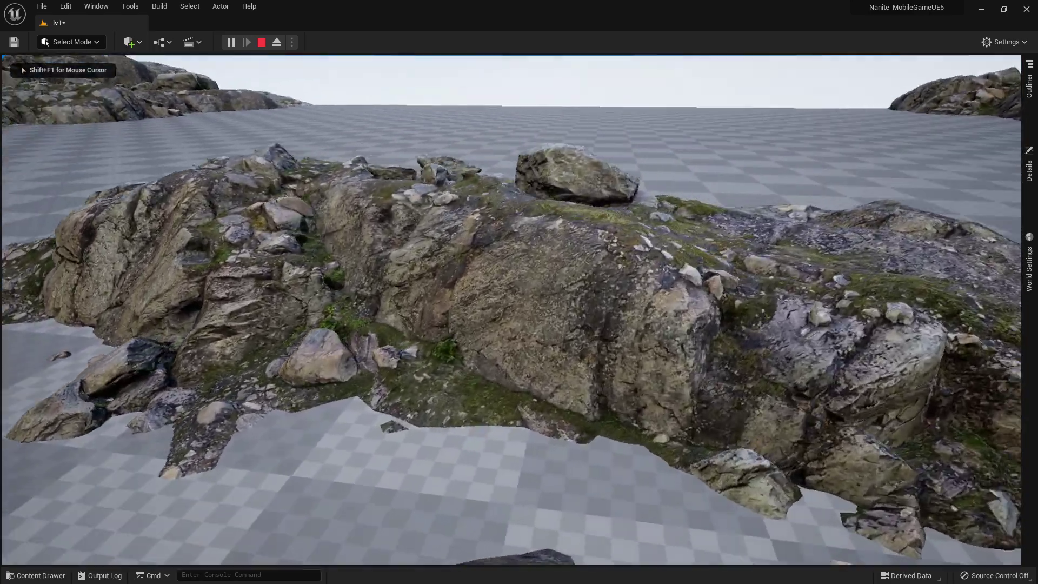
pyautogui.press('s')
pyautogui.press('d')
pyautogui.press('a')
pyautogui.press('w')
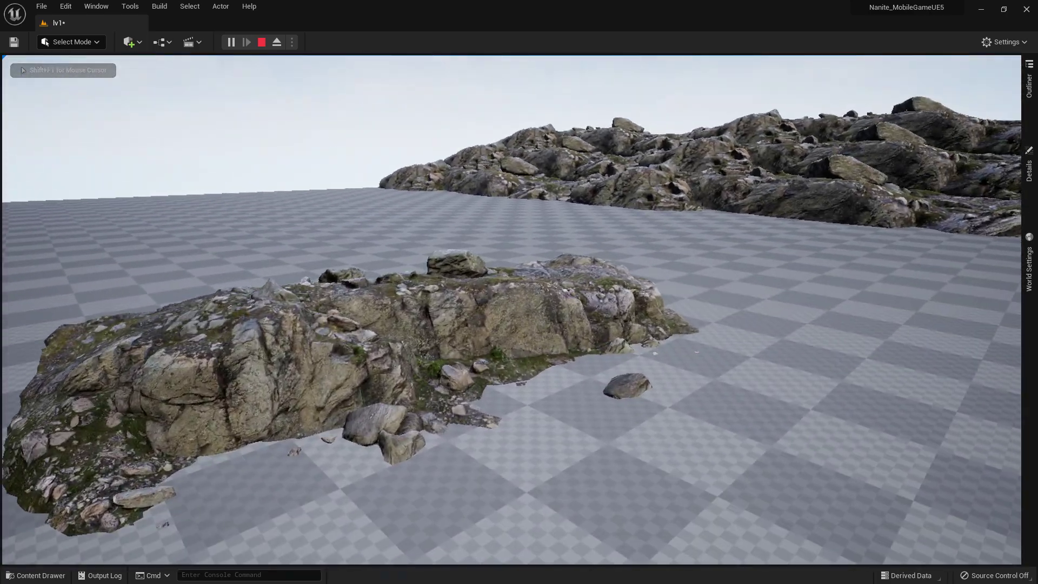
pyautogui.press('d')
pyautogui.press('s')
pyautogui.press('Escape')
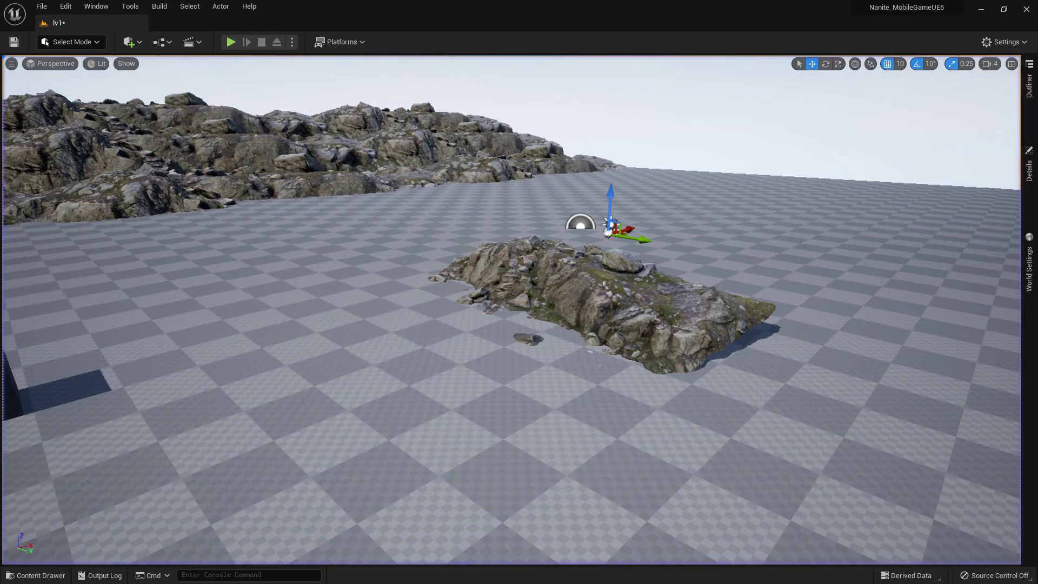
# - Review the small cliff in the editor again from its front and side at varying distances
pyautogui.press('a')
pyautogui.moveTo(511, 310); pyautogui.dragTo(568, 284, button='right')
pyautogui.press('w')
pyautogui.press('d')
pyautogui.press('s')
pyautogui.press('a')
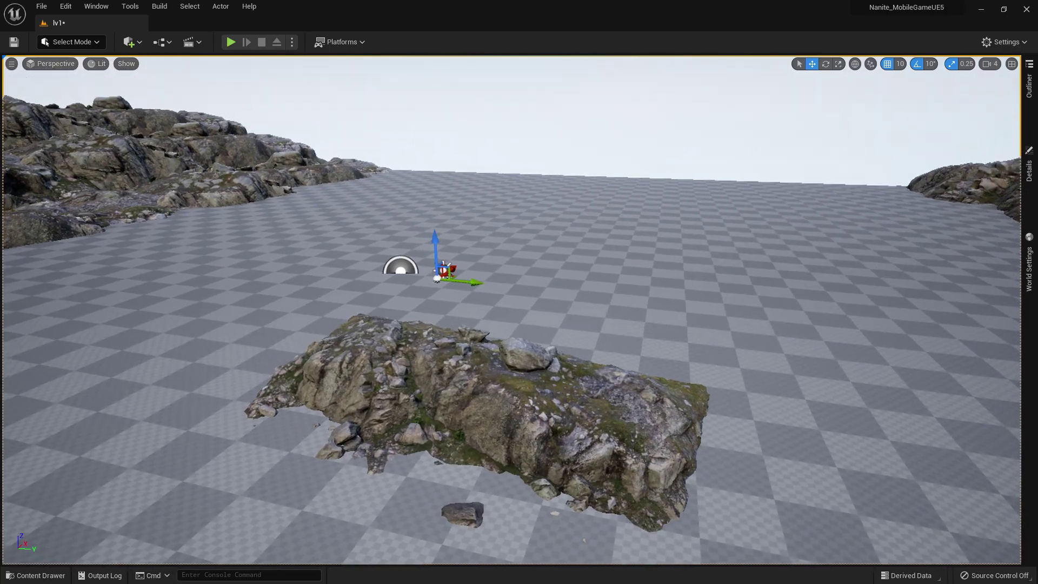
pyautogui.click(512, 310)
pyautogui.moveTo(511, 310); pyautogui.dragTo(489, 328, button='right')
pyautogui.press('d')
pyautogui.press('a')
pyautogui.press('w')
pyautogui.press('d')
pyautogui.press('s')
pyautogui.press('a')
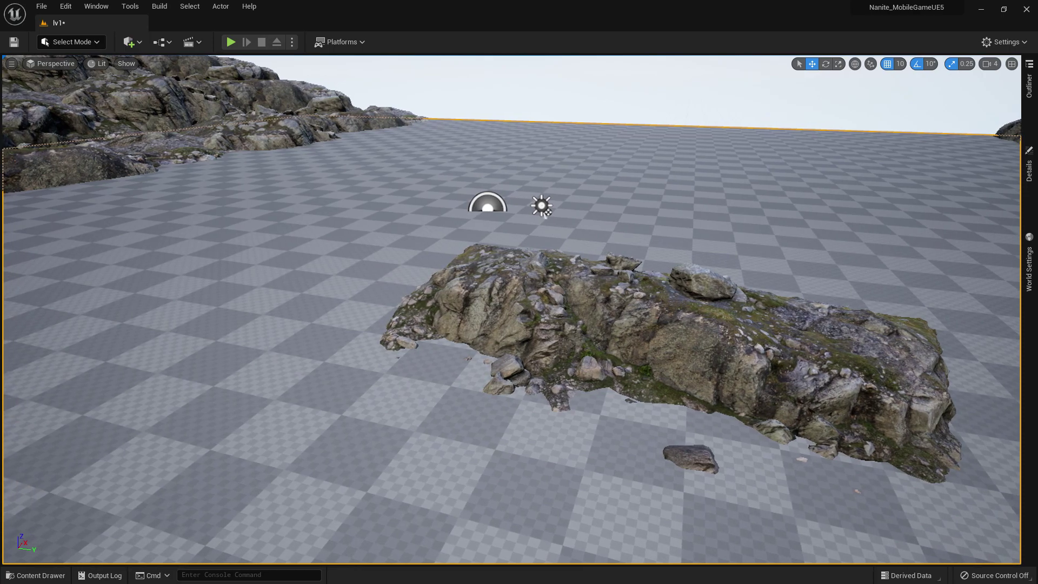